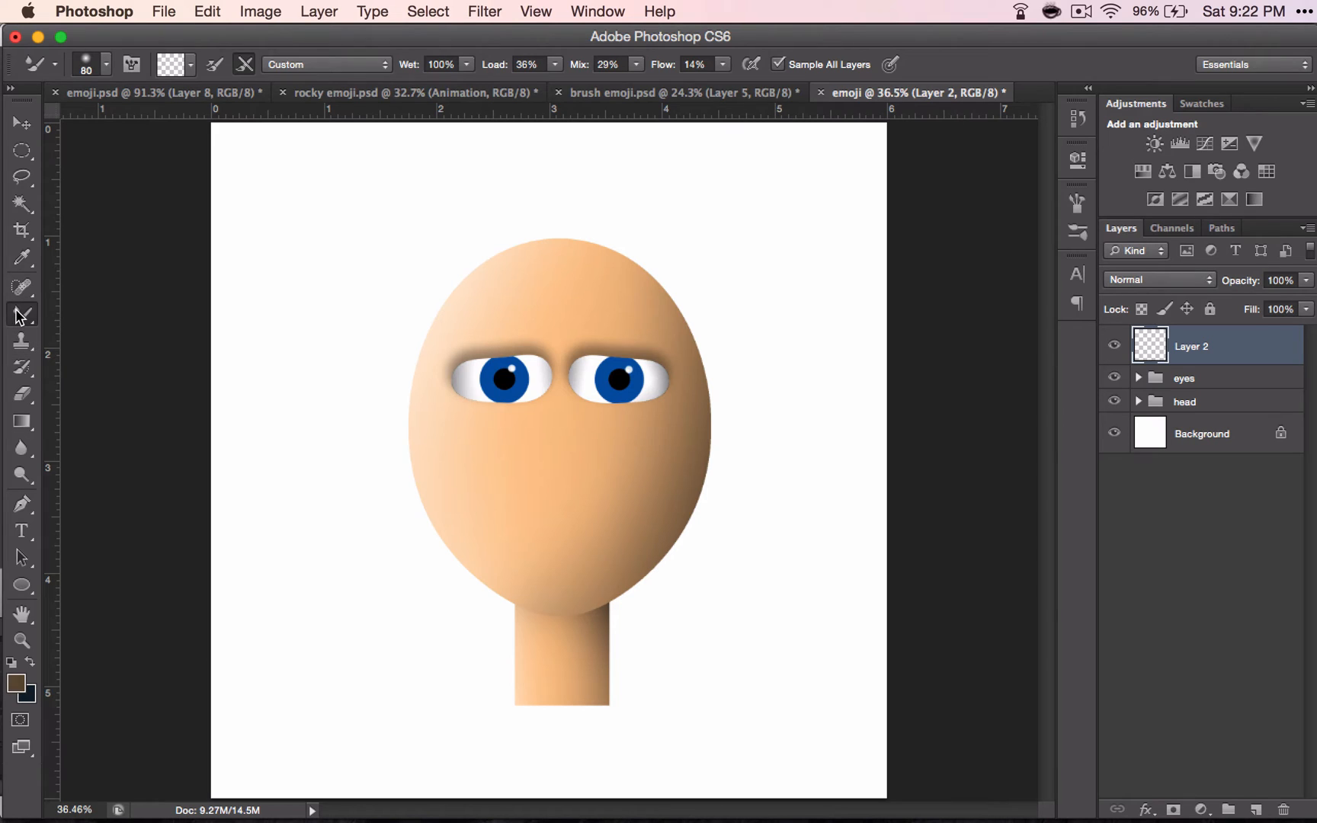
# - Choose the Brush tool and set the foreground colour to dark brown #644e36, sampled from the shadow where the chin meets the neck
pyautogui.click(74, 310)
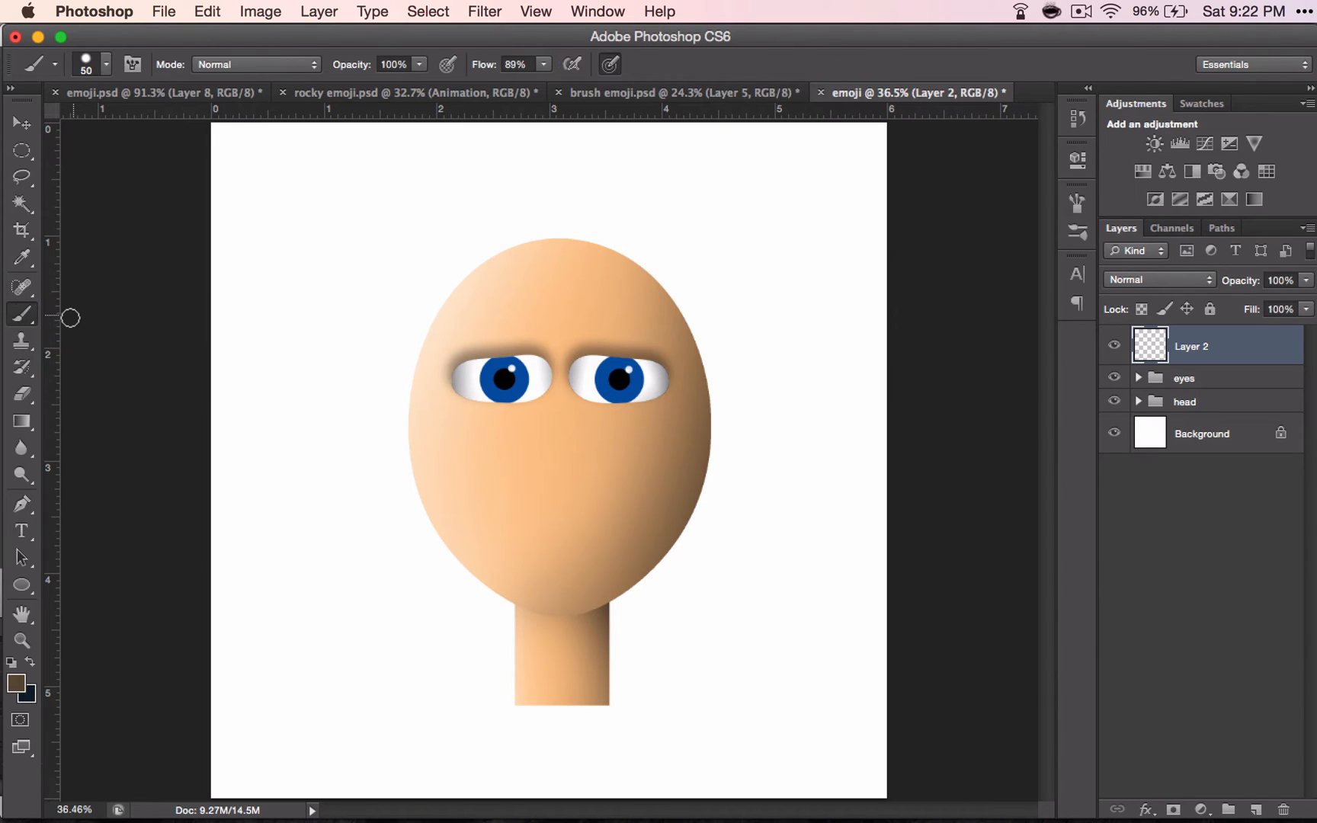
pyautogui.click(17, 685)
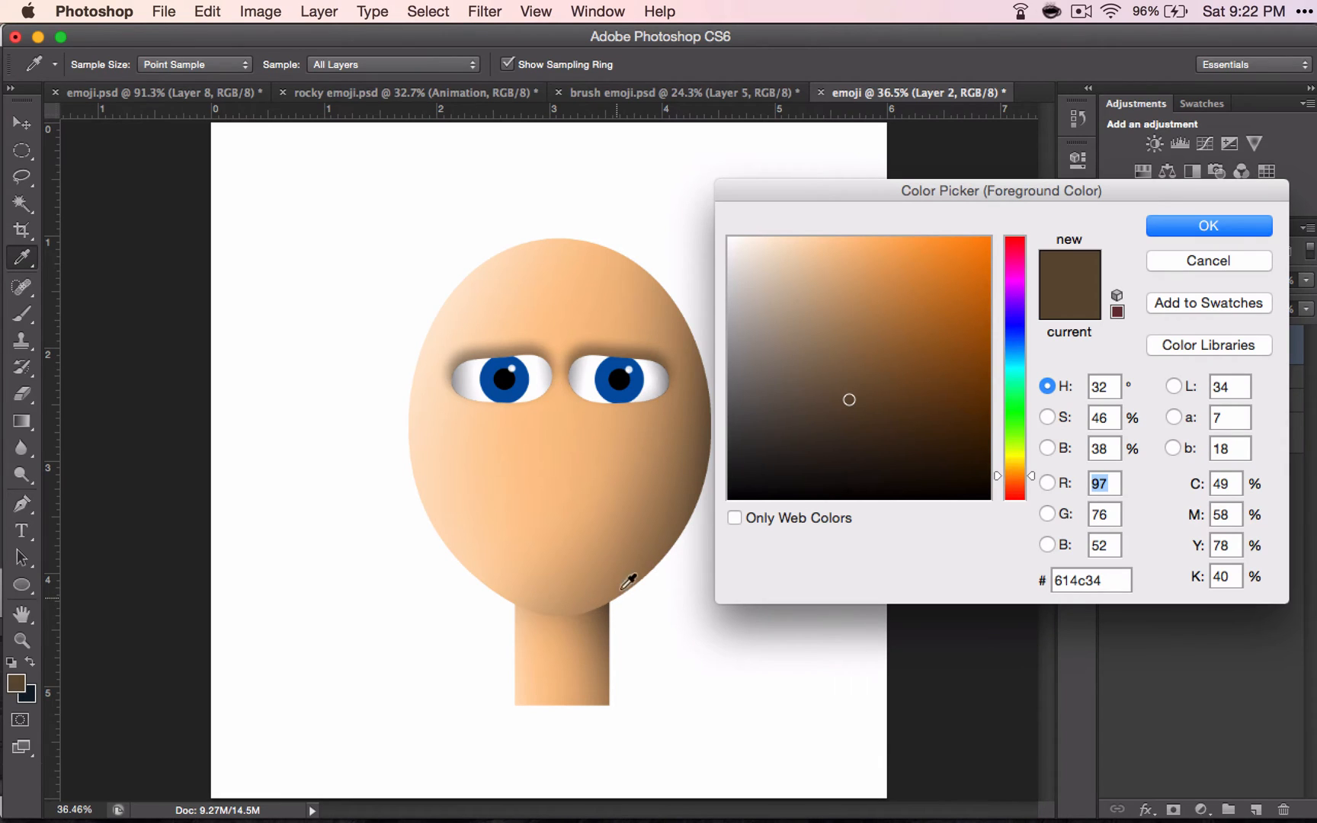
pyautogui.click(639, 441)
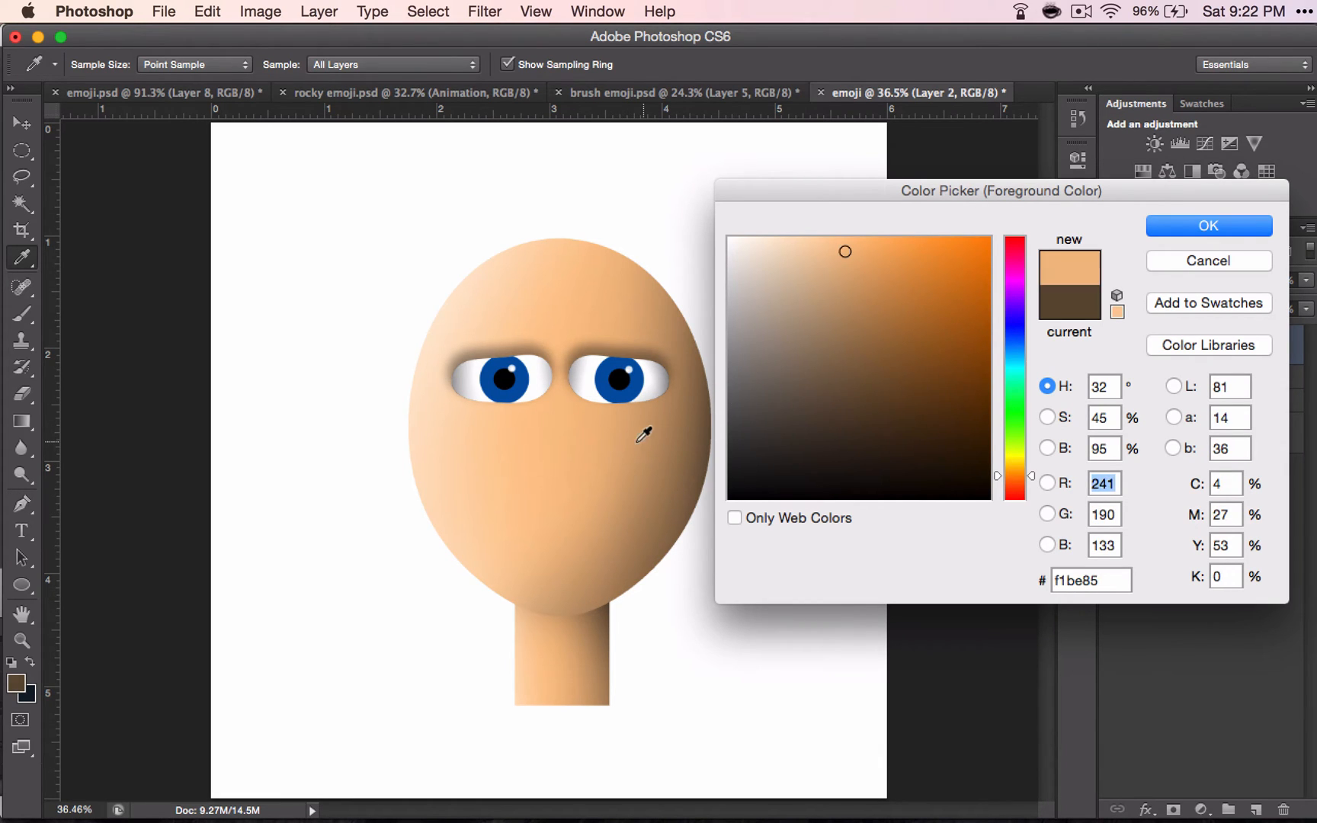
pyautogui.click(437, 443)
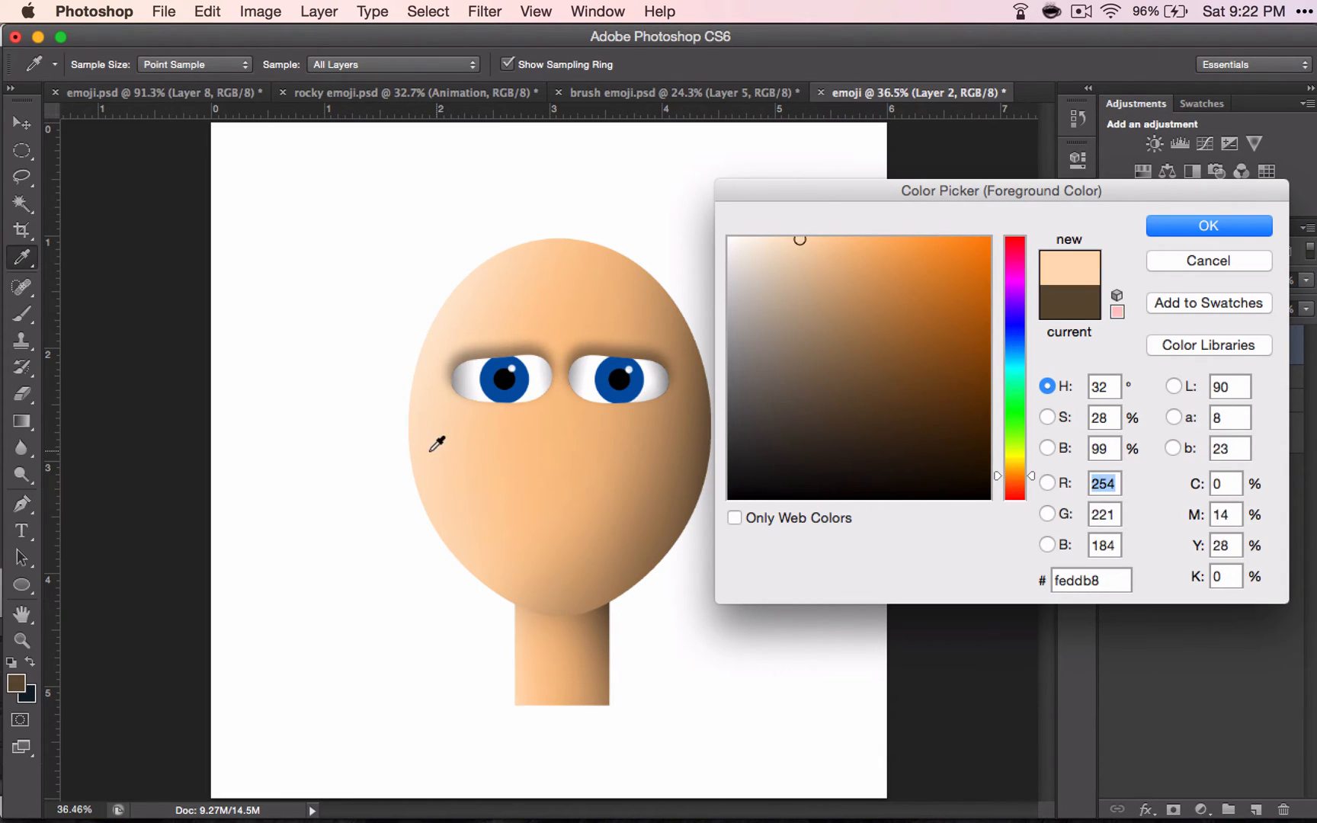
pyautogui.click(600, 605)
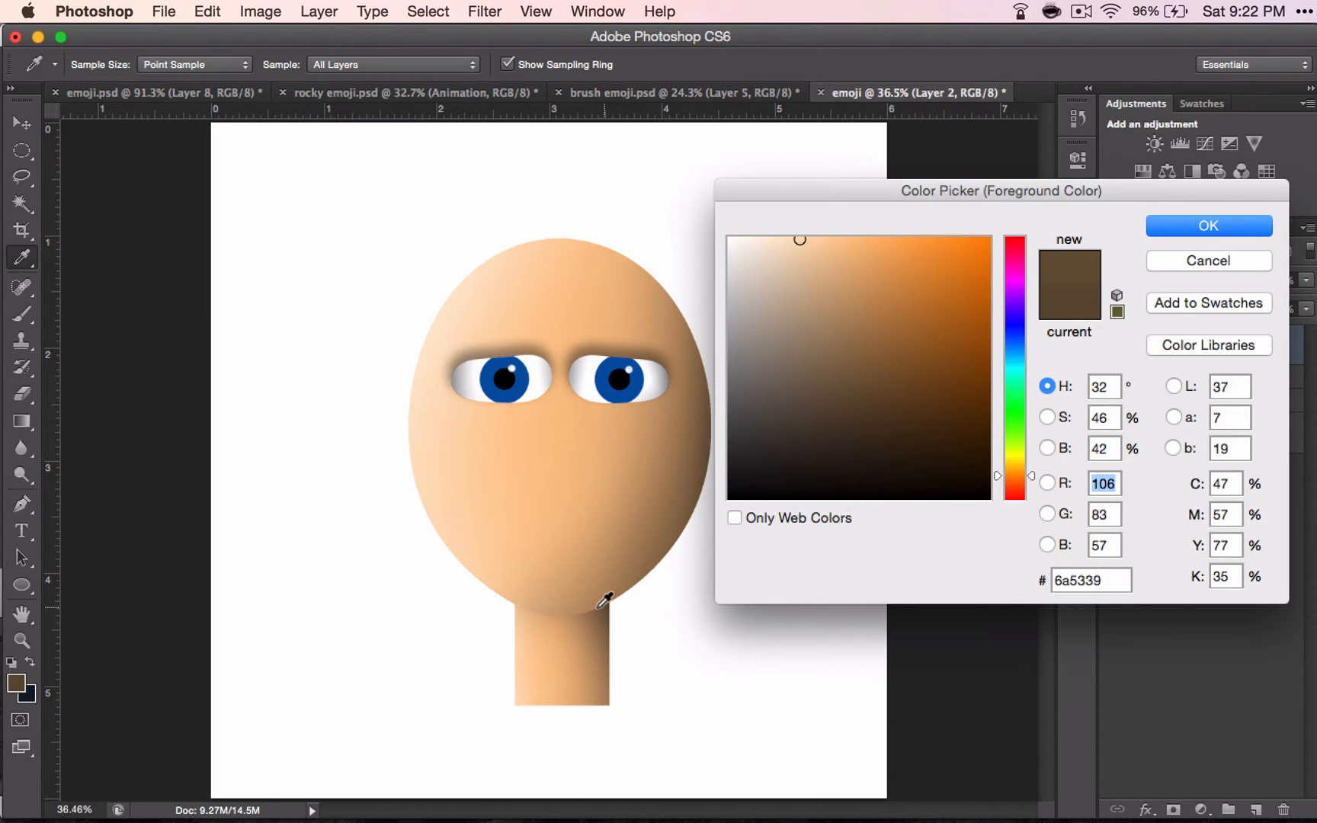
pyautogui.moveTo(600, 606); pyautogui.dragTo(601, 607)
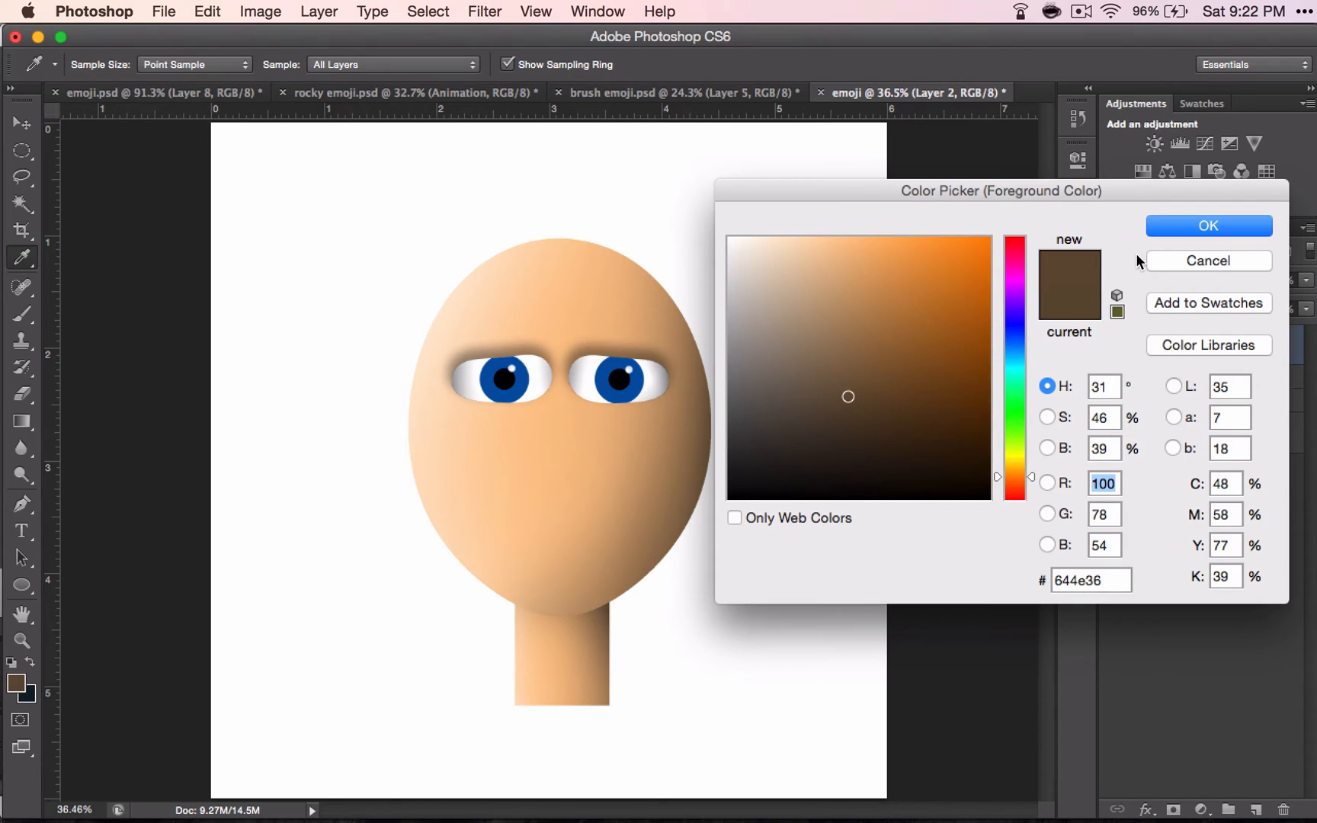
pyautogui.click(1170, 227)
pyautogui.press('b')
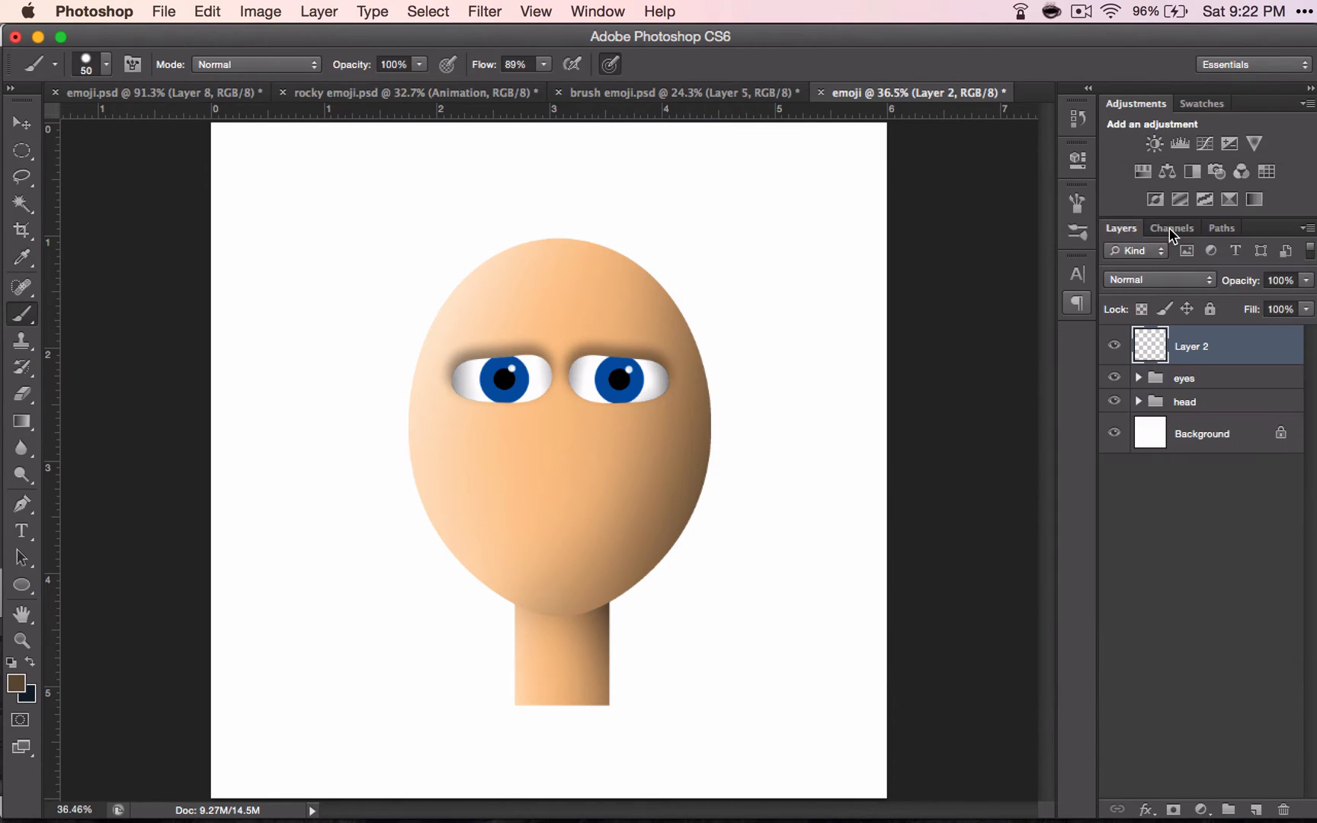
pyautogui.click(1170, 229)
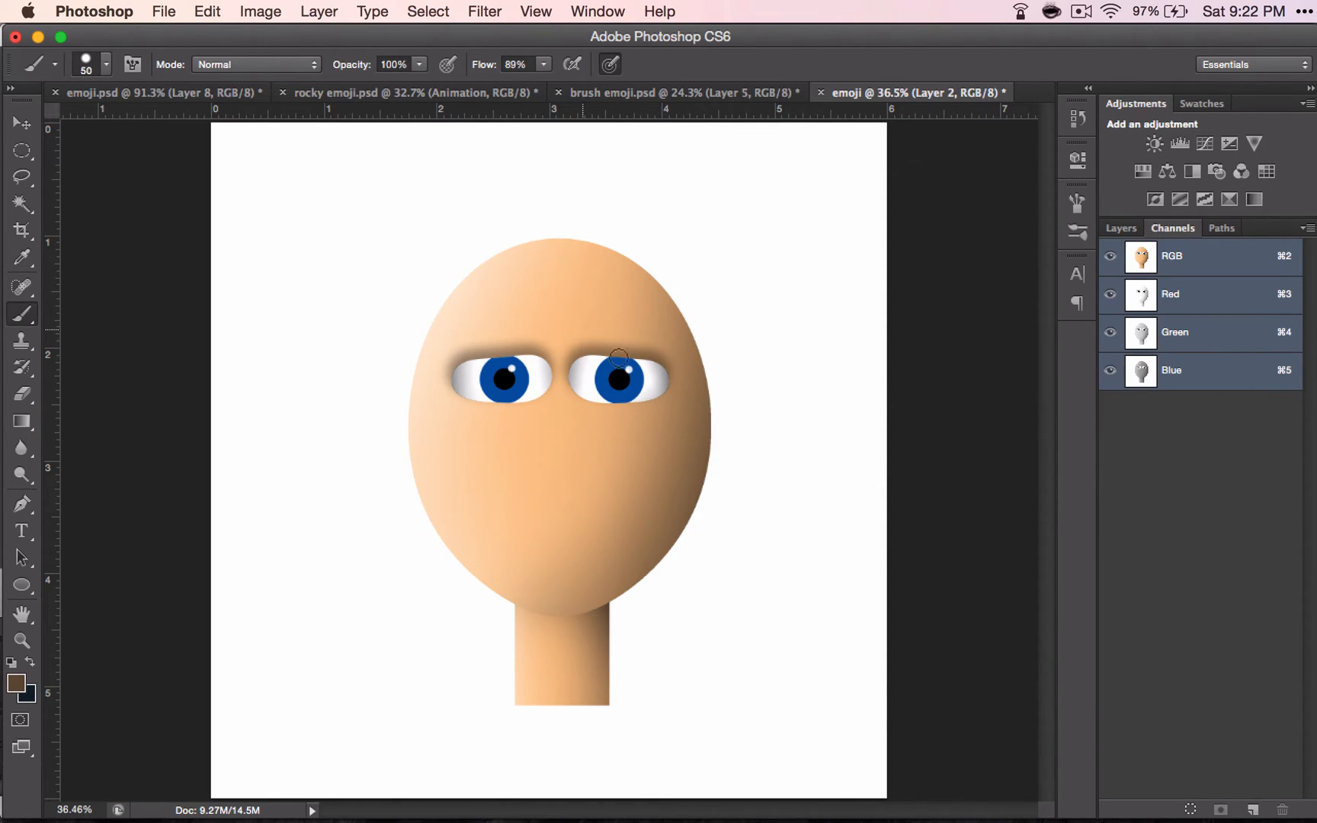
pyautogui.click(1134, 231)
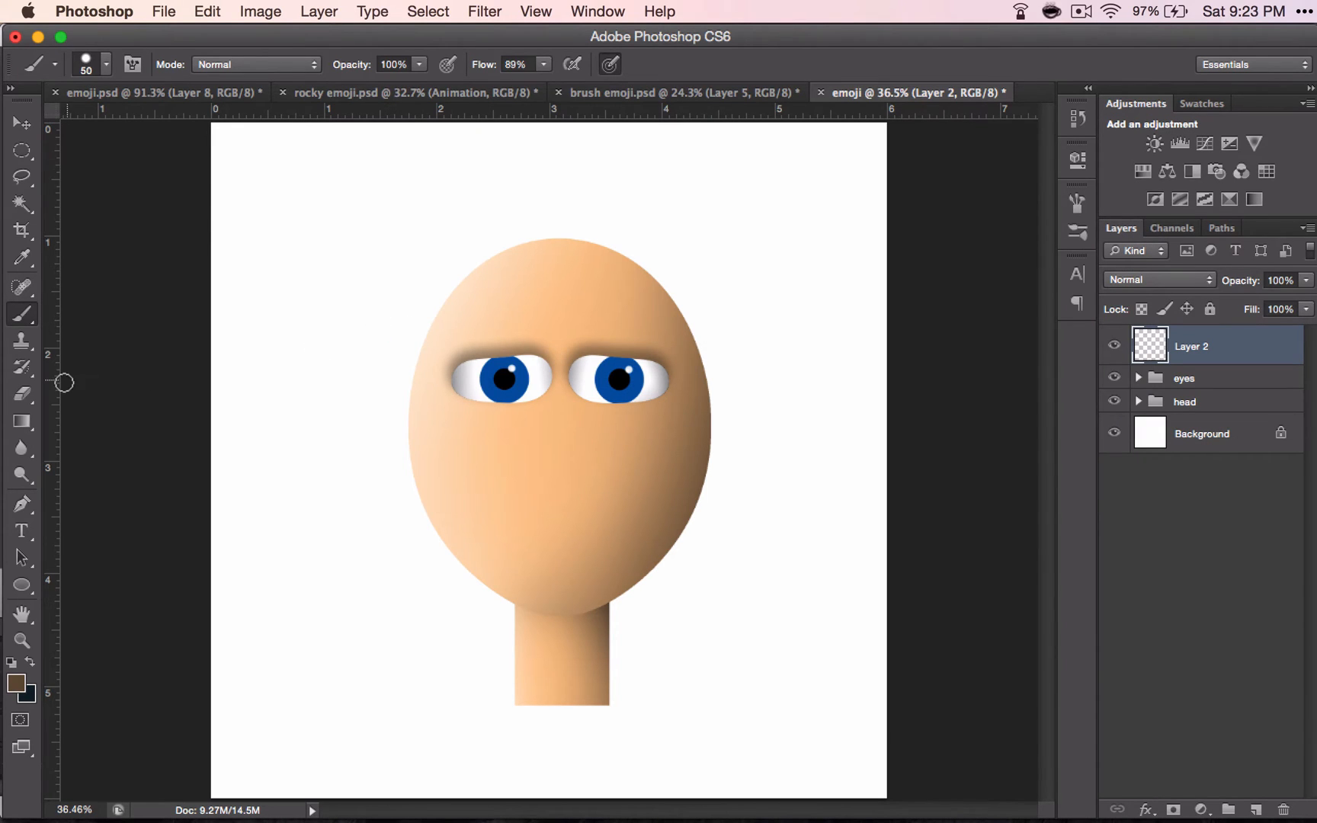
# - Paint a single size 100 brown dot in the centre of the face below the eyes as the nose tip
pyautogui.scroll(2, 560, 437)
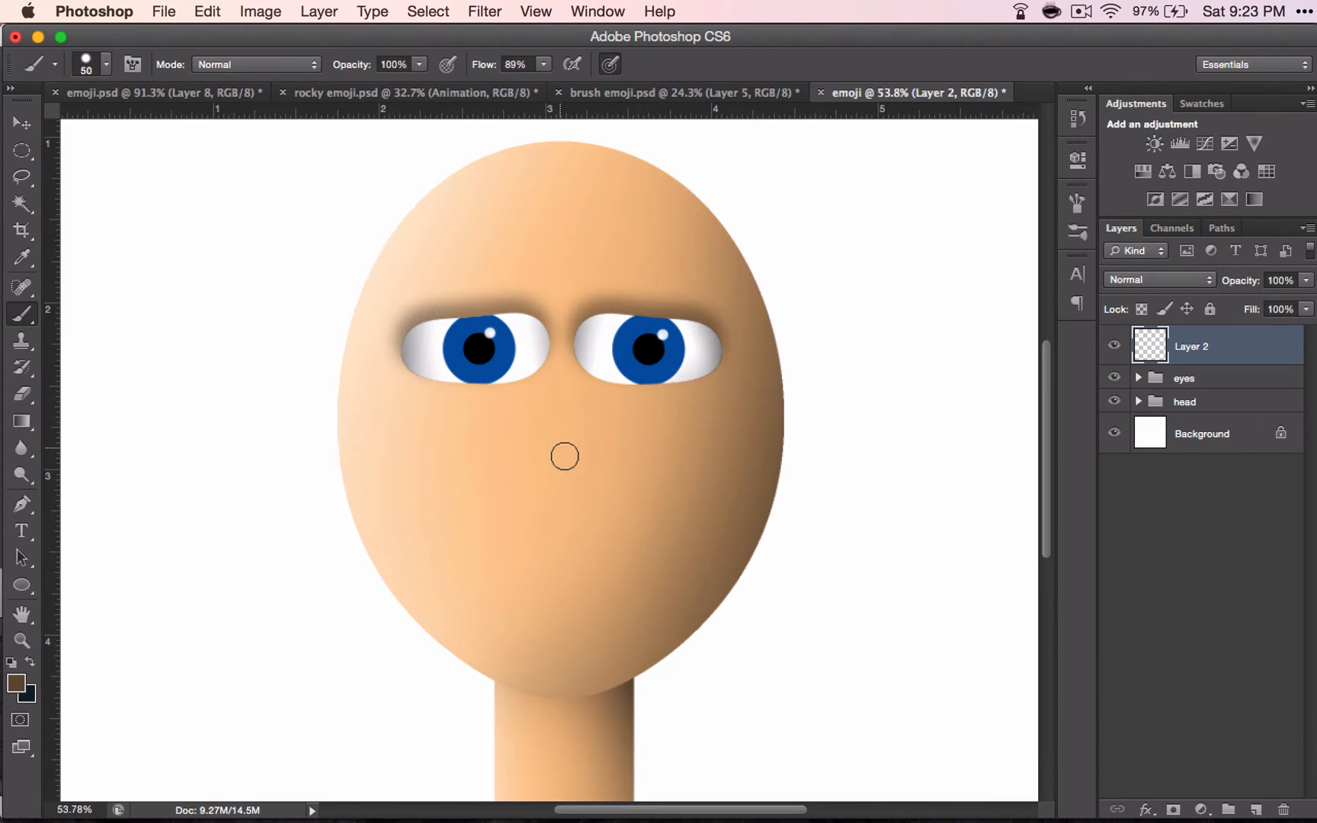
pyautogui.press(']')
pyautogui.press(']')
pyautogui.press(']')
pyautogui.press(']')
pyautogui.click(561, 474)
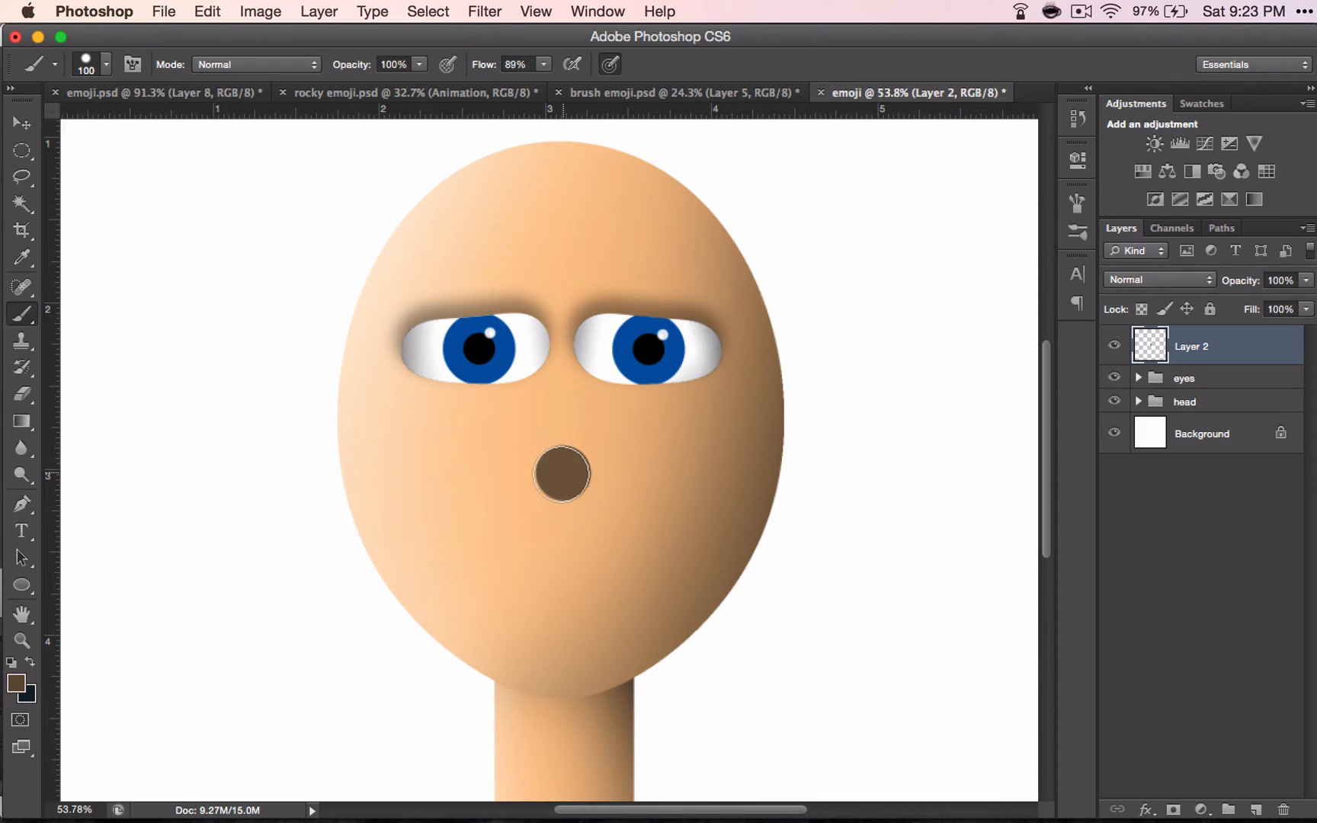
# - Add a size 60 brown dot on each side of the nose tip and erase the upper half of all three dots
pyautogui.press('[')
pyautogui.press('[')
pyautogui.press('[')
pyautogui.click(592, 474)
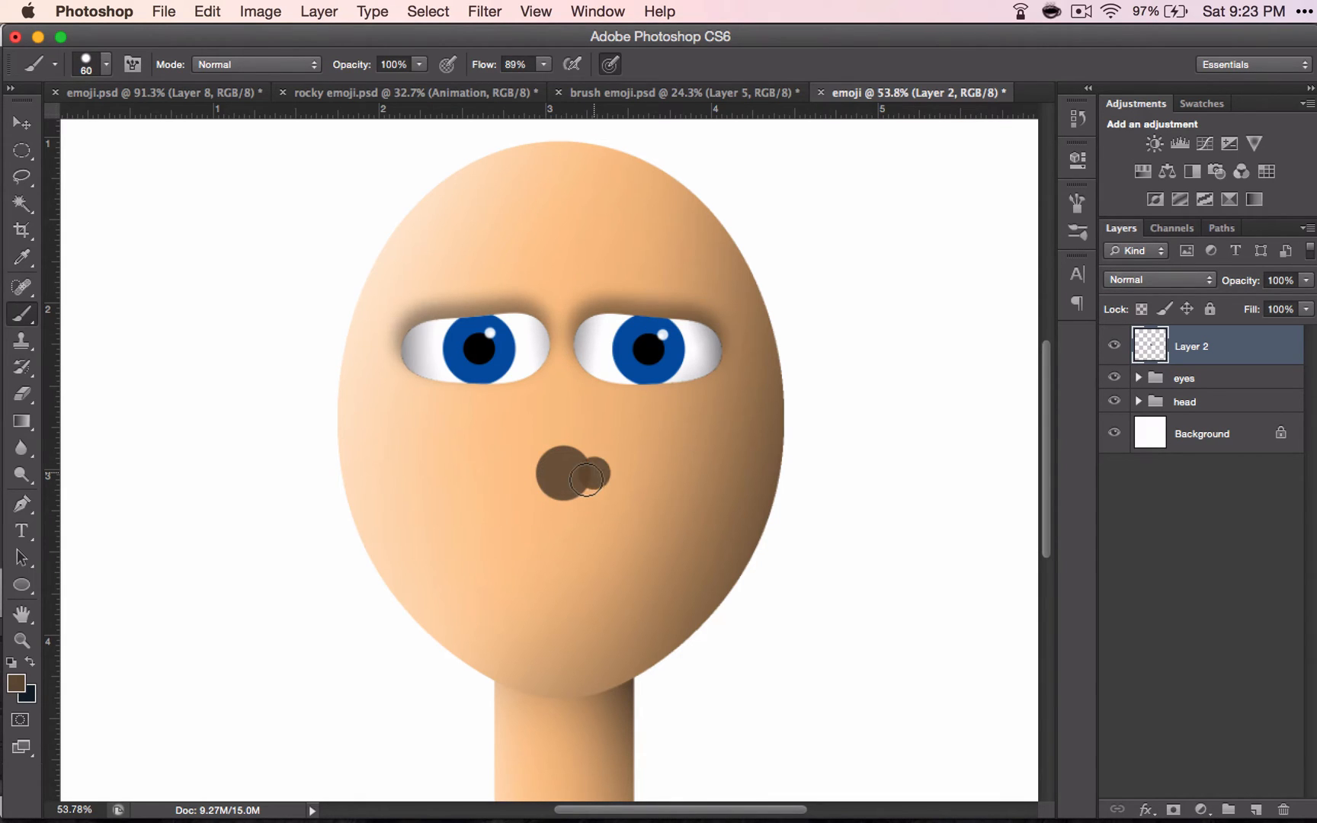
pyautogui.click(529, 473)
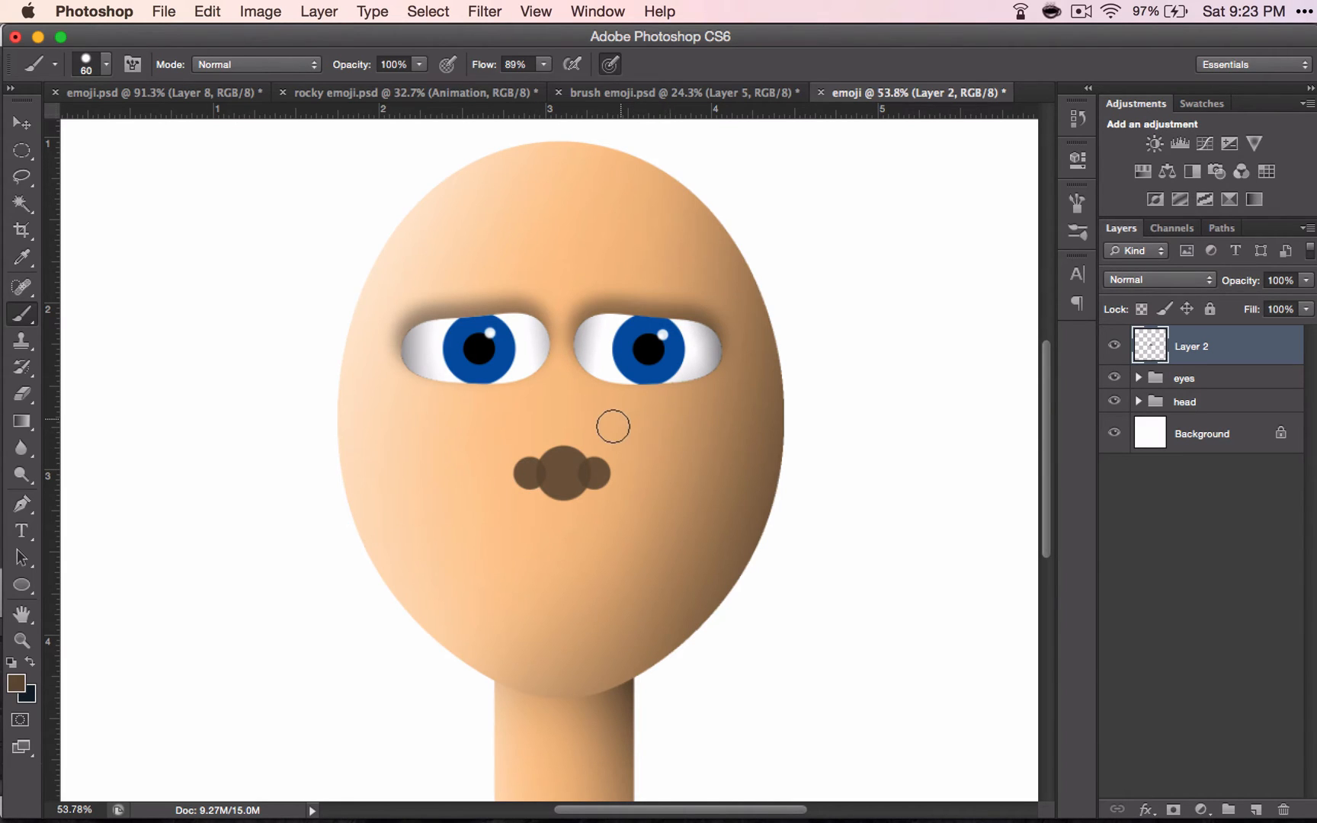
pyautogui.press('e')
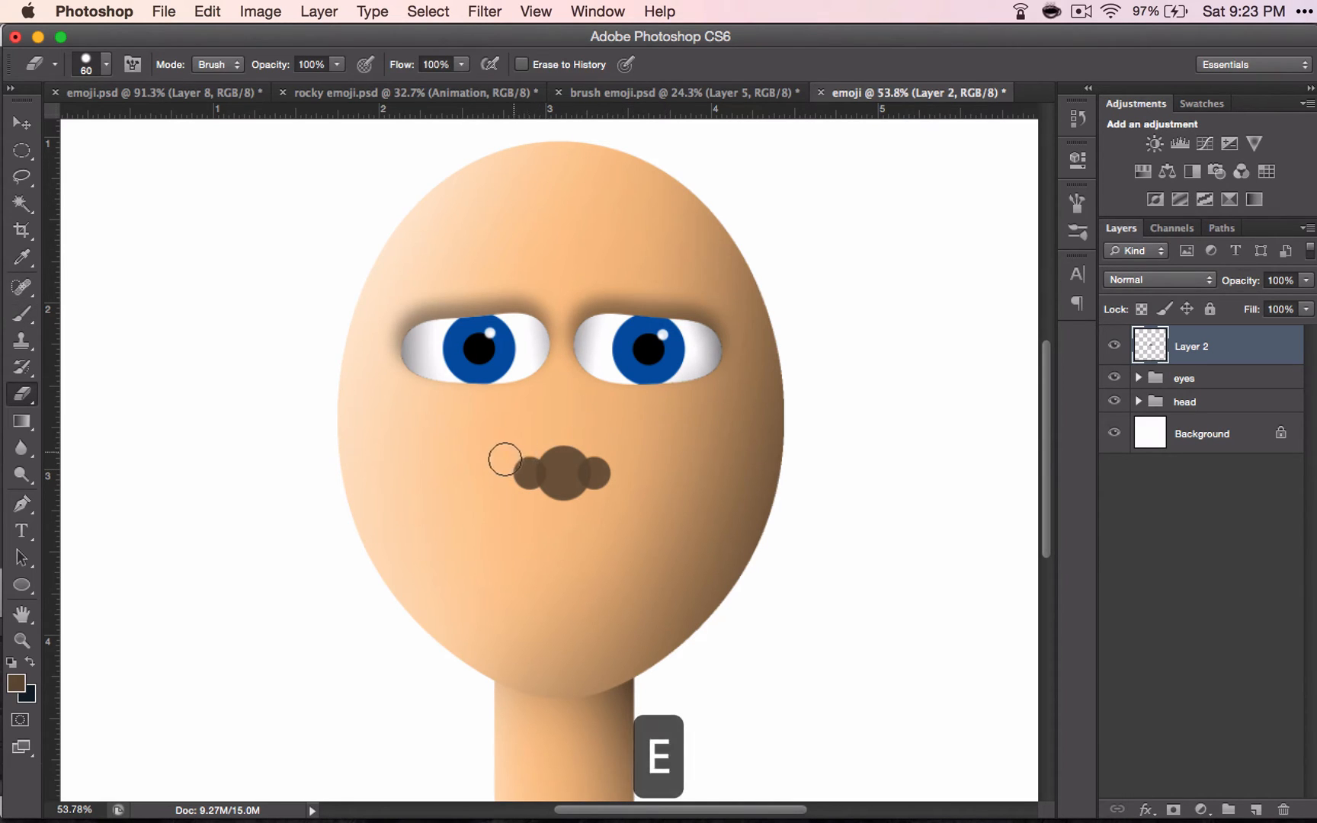
pyautogui.moveTo(499, 459); pyautogui.dragTo(609, 457)
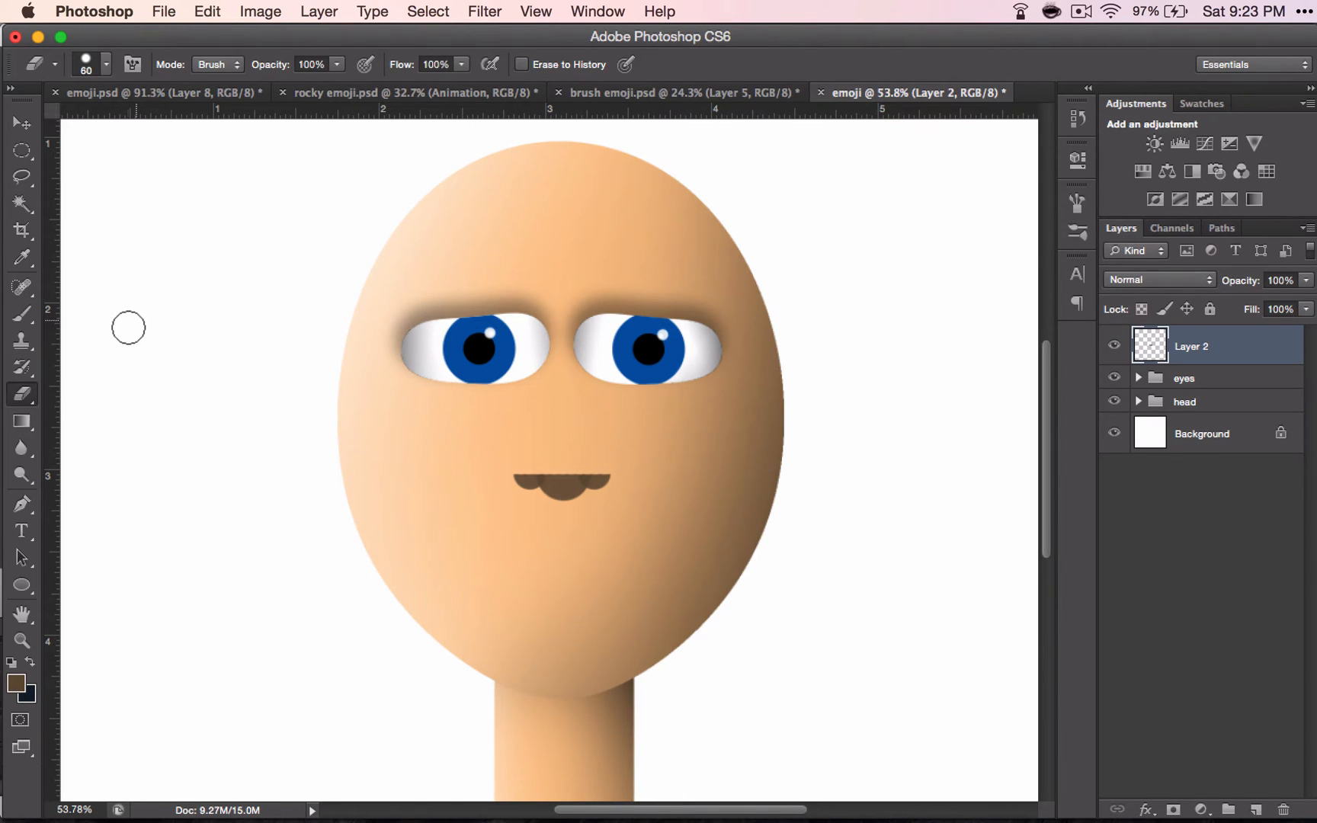
# - Switch to the Mixer Brush with loading after each stroke turned off
pyautogui.click(23, 313)
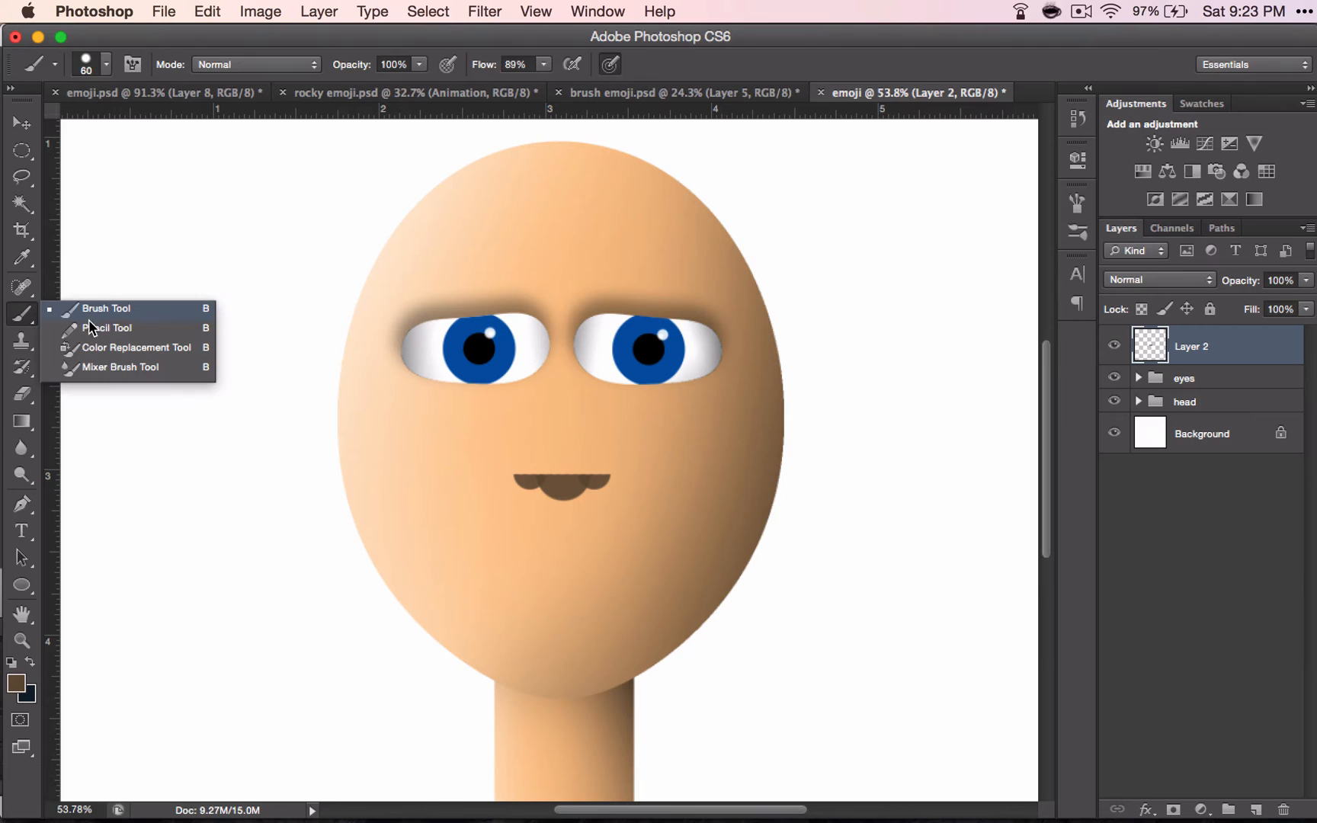
pyautogui.click(94, 364)
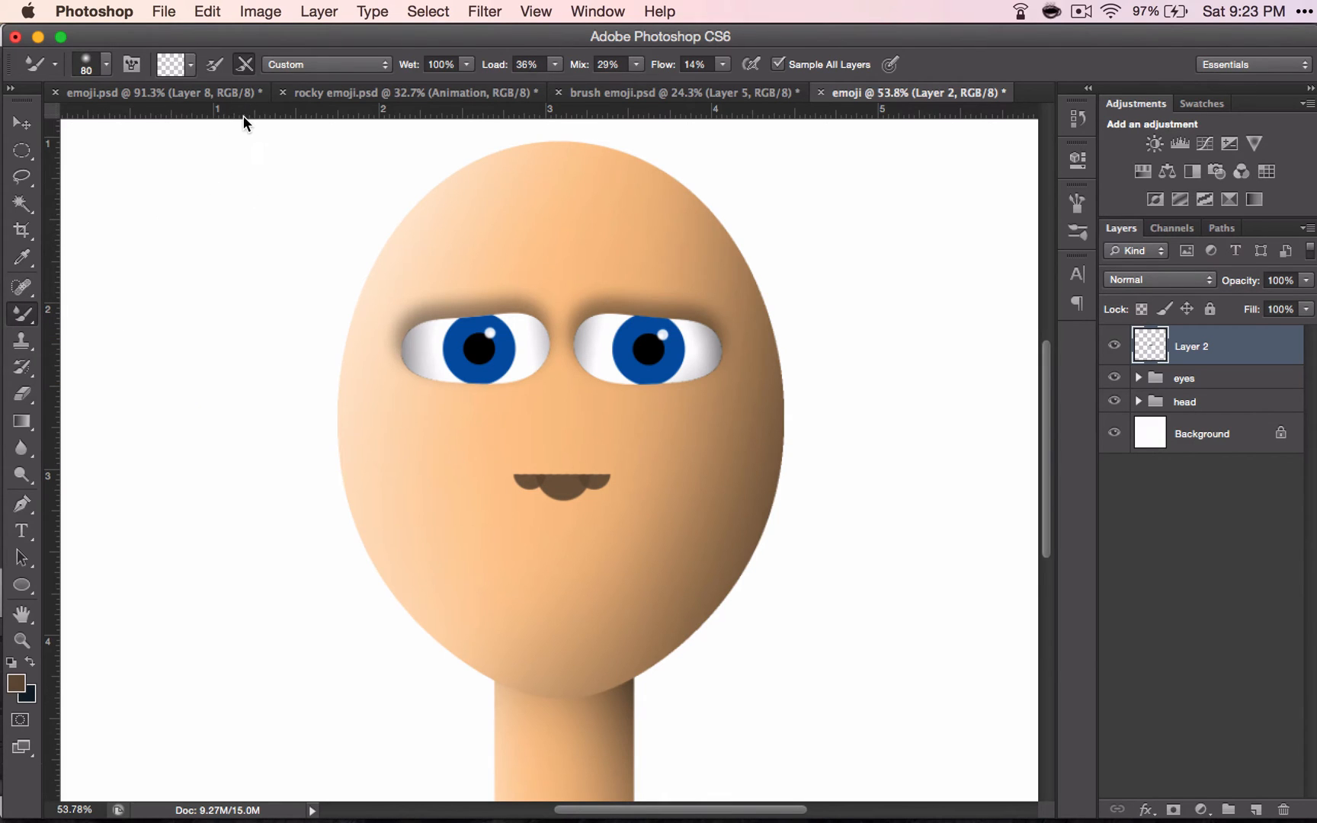
pyautogui.click(221, 65)
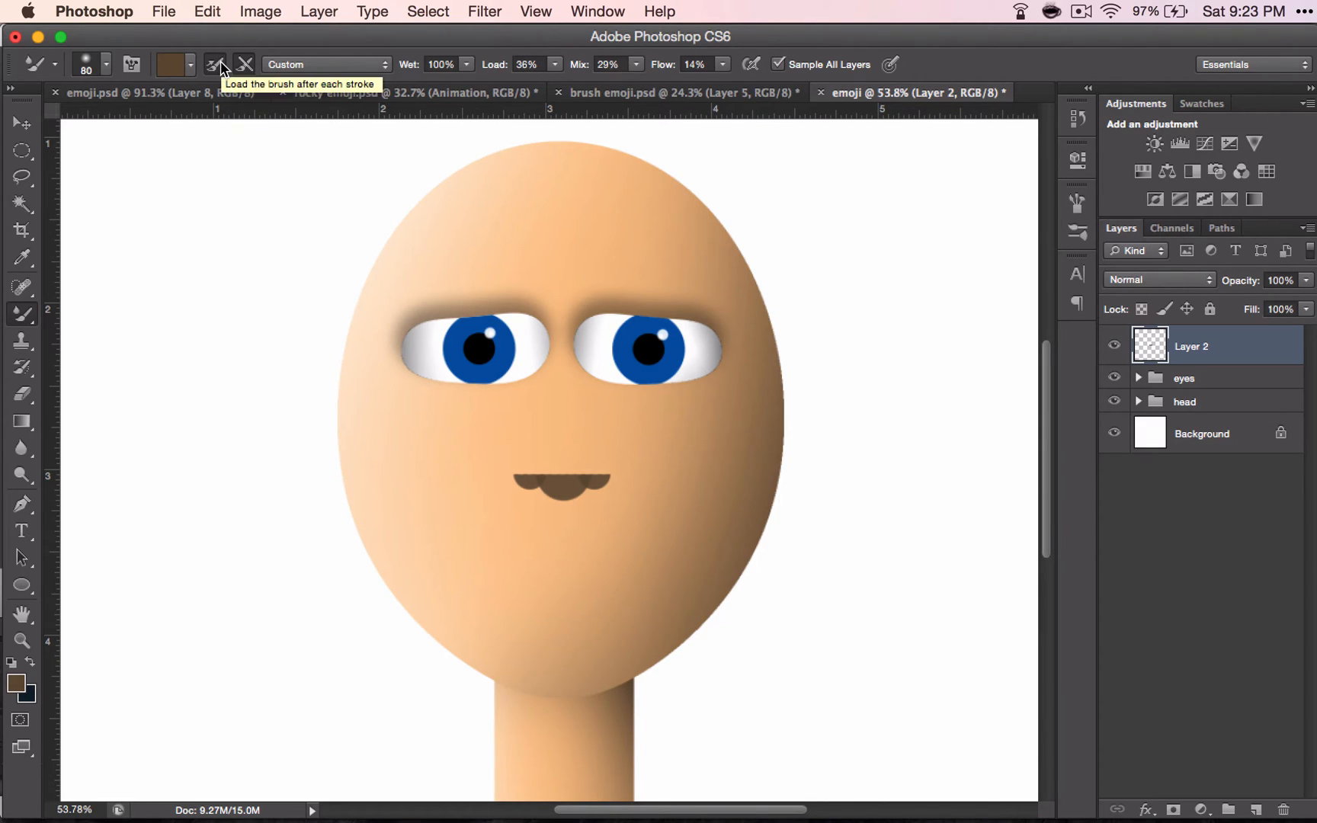
pyautogui.click(221, 64)
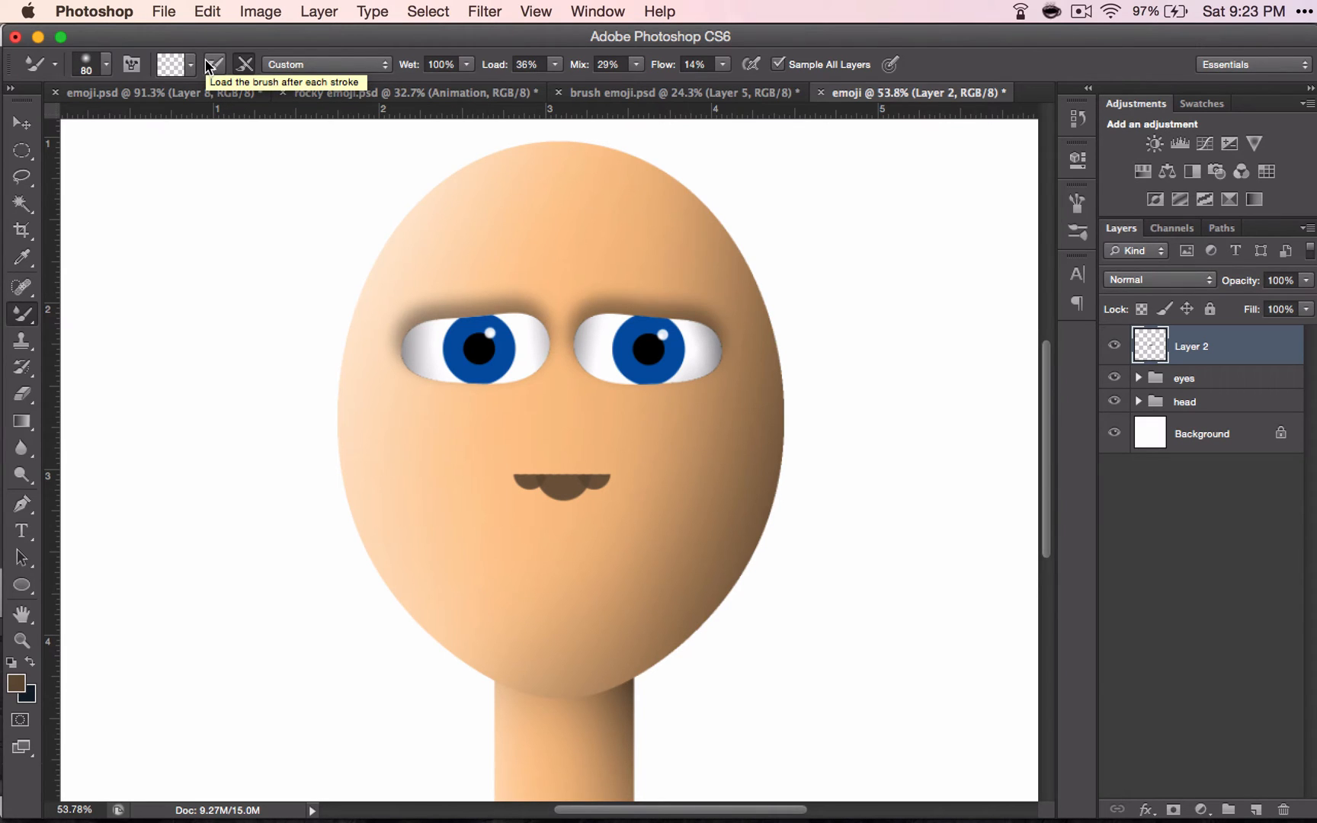
pyautogui.click(209, 66)
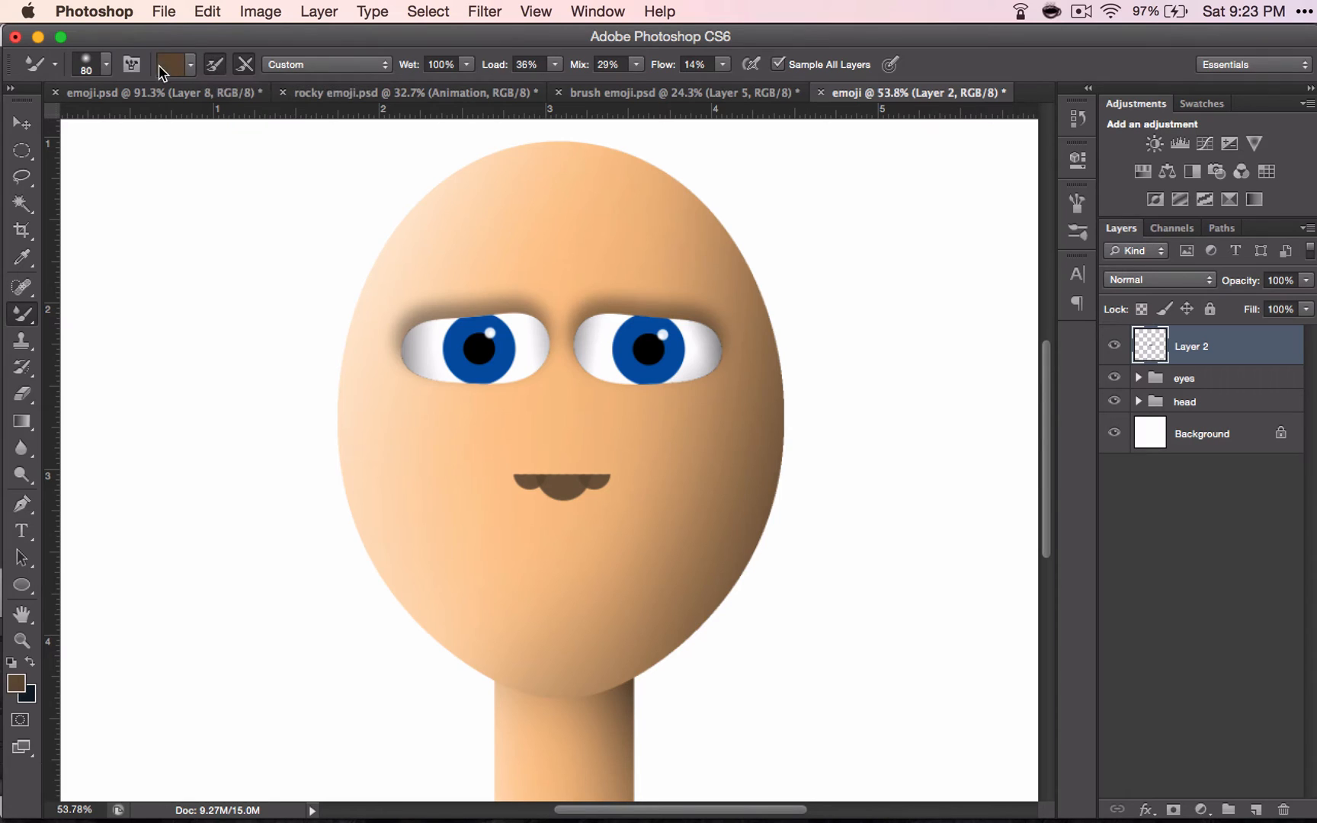
pyautogui.click(213, 69)
# - Blend the flat upper edge of the brown nose shape upward into the skin, over the tip and both nostrils
pyautogui.scroll(6, 550, 467)
pyautogui.hscroll(2, 541, 482)
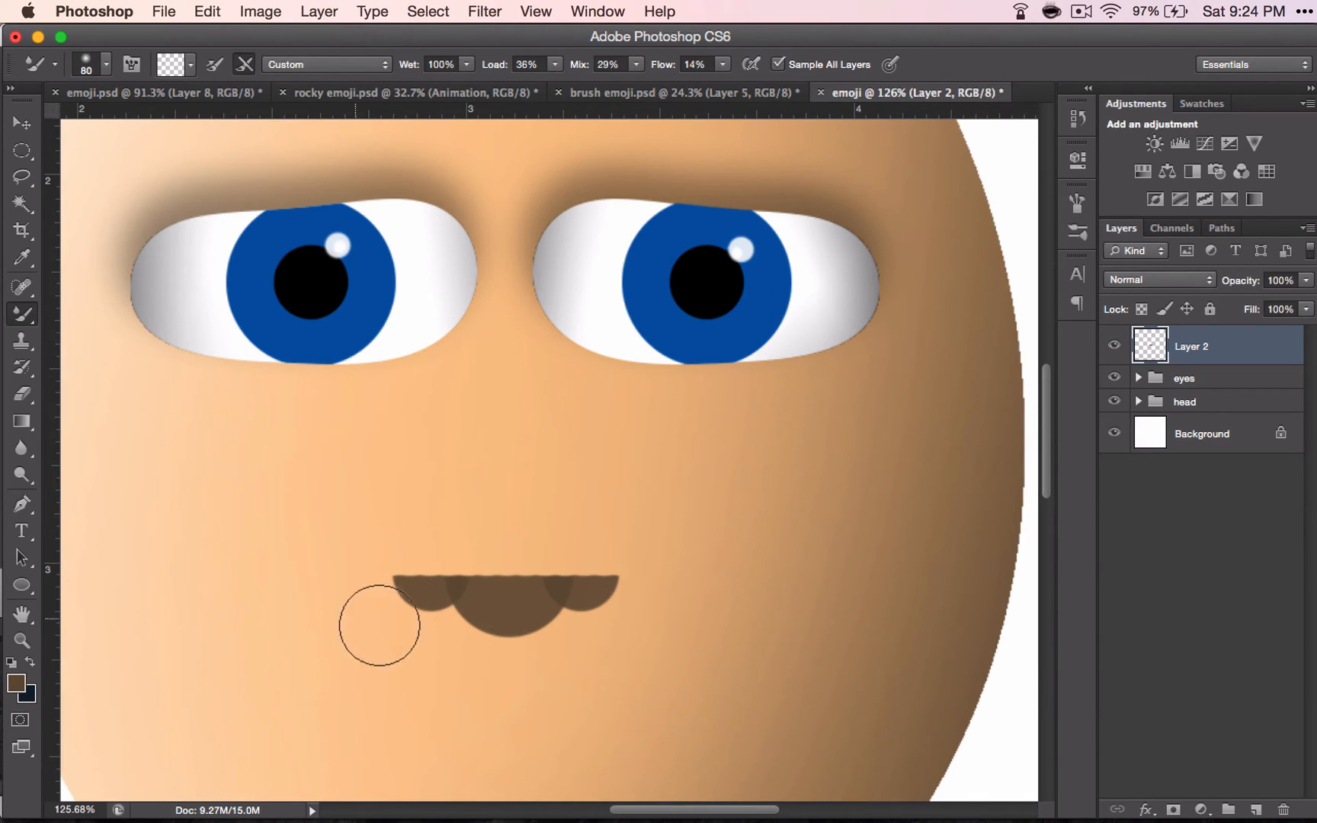
pyautogui.moveTo(494, 573)
pyautogui.mouseDown()
pyautogui.moveTo(568, 559)
pyautogui.moveTo(417, 573)
pyautogui.moveTo(406, 555)
pyautogui.moveTo(523, 588)
pyautogui.moveTo(576, 573)
pyautogui.moveTo(598, 534)
pyautogui.mouseUp()
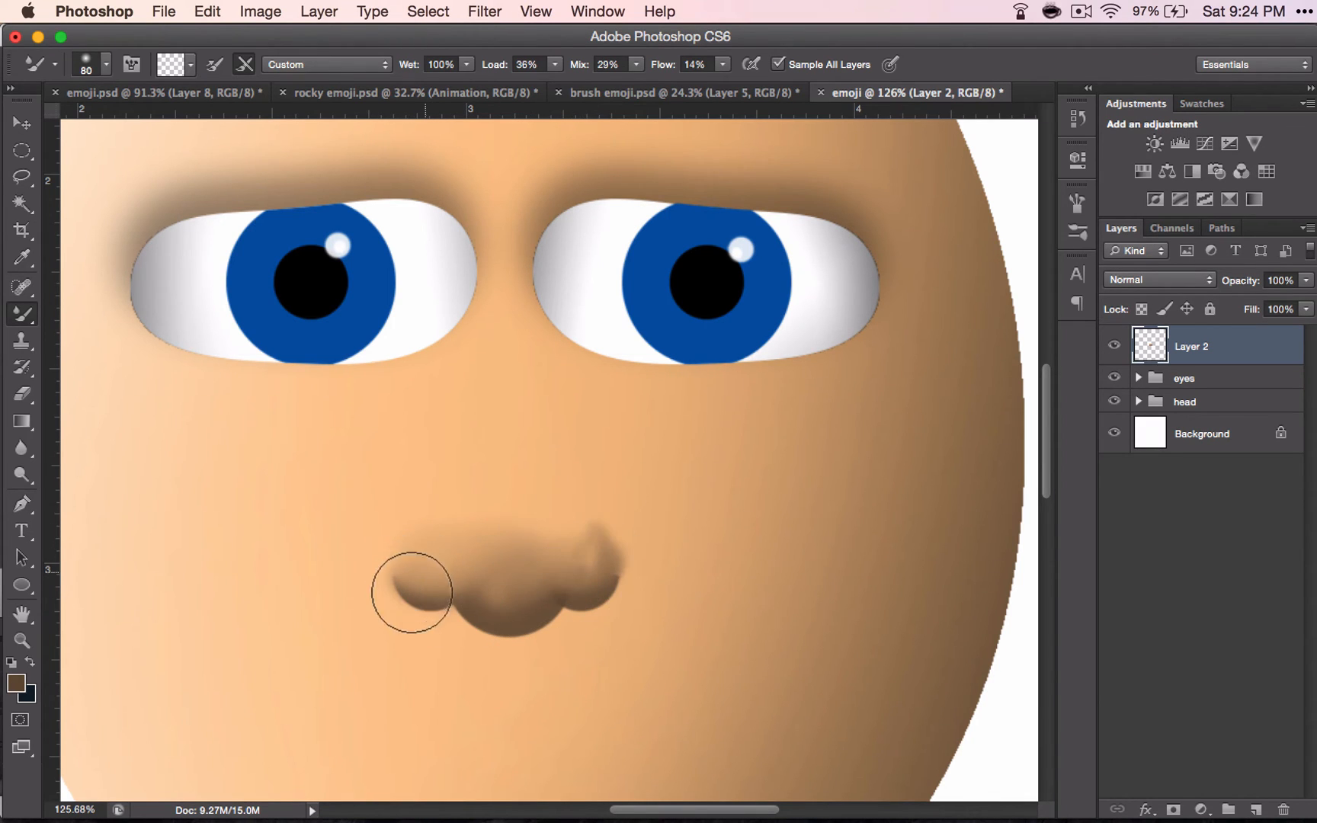
pyautogui.moveTo(412, 592)
pyautogui.mouseDown()
pyautogui.moveTo(463, 557)
pyautogui.moveTo(398, 589)
pyautogui.moveTo(391, 578)
pyautogui.moveTo(404, 542)
pyautogui.moveTo(501, 608)
pyautogui.moveTo(463, 598)
pyautogui.moveTo(471, 505)
pyautogui.moveTo(501, 428)
pyautogui.moveTo(481, 498)
pyautogui.moveTo(481, 583)
pyautogui.moveTo(494, 433)
pyautogui.moveTo(489, 586)
pyautogui.moveTo(503, 459)
pyautogui.moveTo(490, 521)
pyautogui.moveTo(502, 570)
pyautogui.moveTo(495, 553)
pyautogui.moveTo(511, 554)
pyautogui.moveTo(491, 573)
pyautogui.moveTo(511, 535)
pyautogui.moveTo(489, 558)
pyautogui.moveTo(508, 588)
pyautogui.moveTo(466, 572)
pyautogui.moveTo(494, 573)
pyautogui.moveTo(479, 545)
pyautogui.moveTo(494, 558)
pyautogui.moveTo(489, 597)
pyautogui.moveTo(507, 599)
pyautogui.moveTo(549, 550)
pyautogui.moveTo(496, 596)
pyautogui.moveTo(523, 569)
pyautogui.moveTo(526, 585)
pyautogui.moveTo(549, 575)
pyautogui.moveTo(568, 589)
pyautogui.moveTo(584, 568)
pyautogui.moveTo(576, 579)
pyautogui.moveTo(574, 560)
pyautogui.moveTo(578, 596)
pyautogui.moveTo(563, 574)
pyautogui.mouseUp()
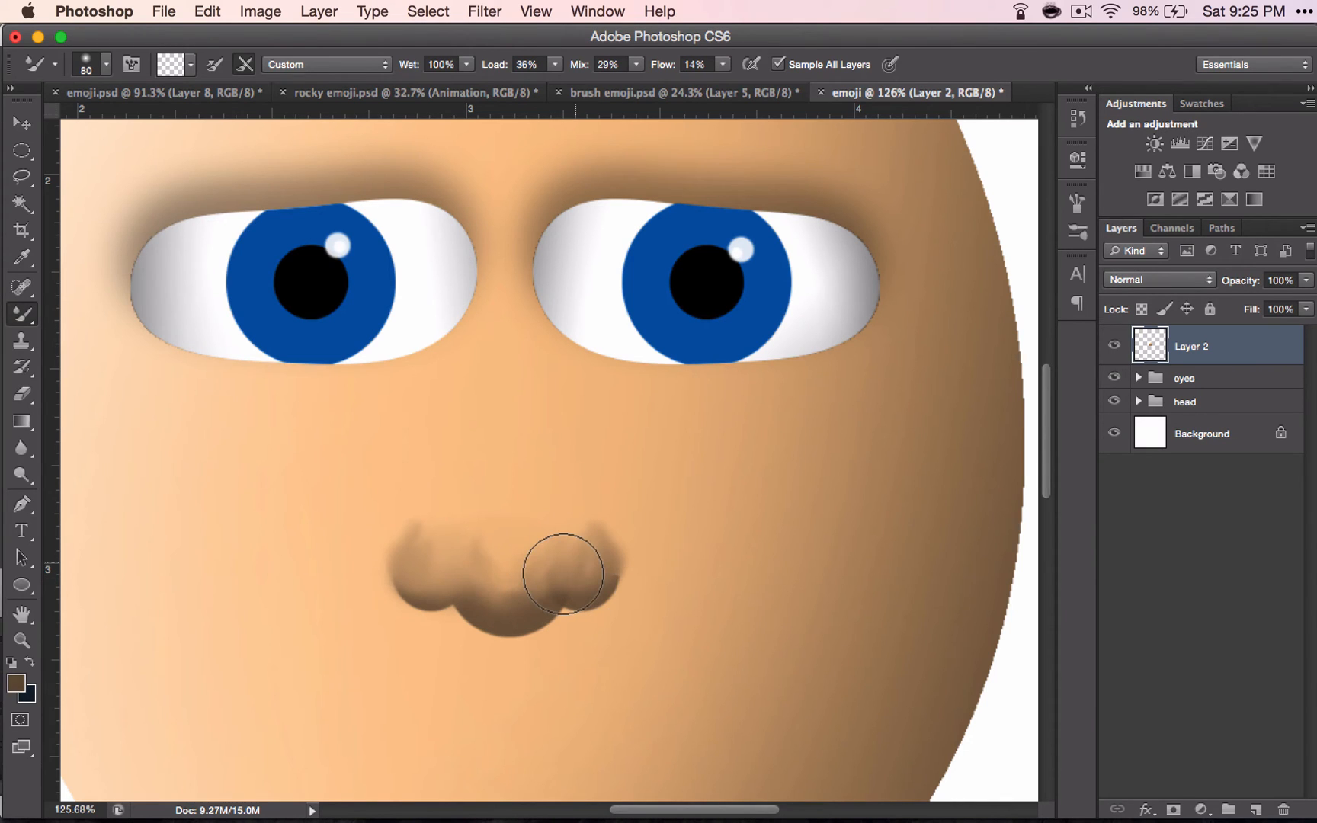
# - Smear the nostril shading upward to shape and soften both sides of the nose bridge
pyautogui.moveTo(344, 464)
pyautogui.mouseDown()
pyautogui.moveTo(417, 557)
pyautogui.moveTo(411, 580)
pyautogui.moveTo(450, 502)
pyautogui.moveTo(416, 537)
pyautogui.moveTo(408, 563)
pyautogui.moveTo(466, 456)
pyautogui.moveTo(404, 541)
pyautogui.moveTo(460, 436)
pyautogui.moveTo(521, 559)
pyautogui.moveTo(556, 561)
pyautogui.moveTo(569, 581)
pyautogui.moveTo(564, 489)
pyautogui.moveTo(568, 571)
pyautogui.moveTo(582, 527)
pyautogui.moveTo(558, 448)
pyautogui.moveTo(546, 588)
pyautogui.moveTo(563, 586)
pyautogui.moveTo(563, 465)
pyautogui.moveTo(581, 474)
pyautogui.moveTo(625, 419)
pyautogui.moveTo(594, 453)
pyautogui.moveTo(588, 442)
pyautogui.moveTo(593, 544)
pyautogui.moveTo(609, 432)
pyautogui.moveTo(601, 500)
pyautogui.moveTo(554, 443)
pyautogui.moveTo(559, 512)
pyautogui.moveTo(578, 453)
pyautogui.moveTo(561, 451)
pyautogui.moveTo(563, 429)
pyautogui.moveTo(566, 476)
pyautogui.moveTo(542, 423)
pyautogui.moveTo(555, 421)
pyautogui.moveTo(587, 495)
pyautogui.moveTo(622, 488)
pyautogui.moveTo(610, 451)
pyautogui.moveTo(614, 531)
pyautogui.moveTo(592, 528)
pyautogui.moveTo(587, 555)
pyautogui.moveTo(537, 484)
pyautogui.moveTo(580, 557)
pyautogui.moveTo(552, 479)
pyautogui.moveTo(577, 544)
pyautogui.mouseUp()
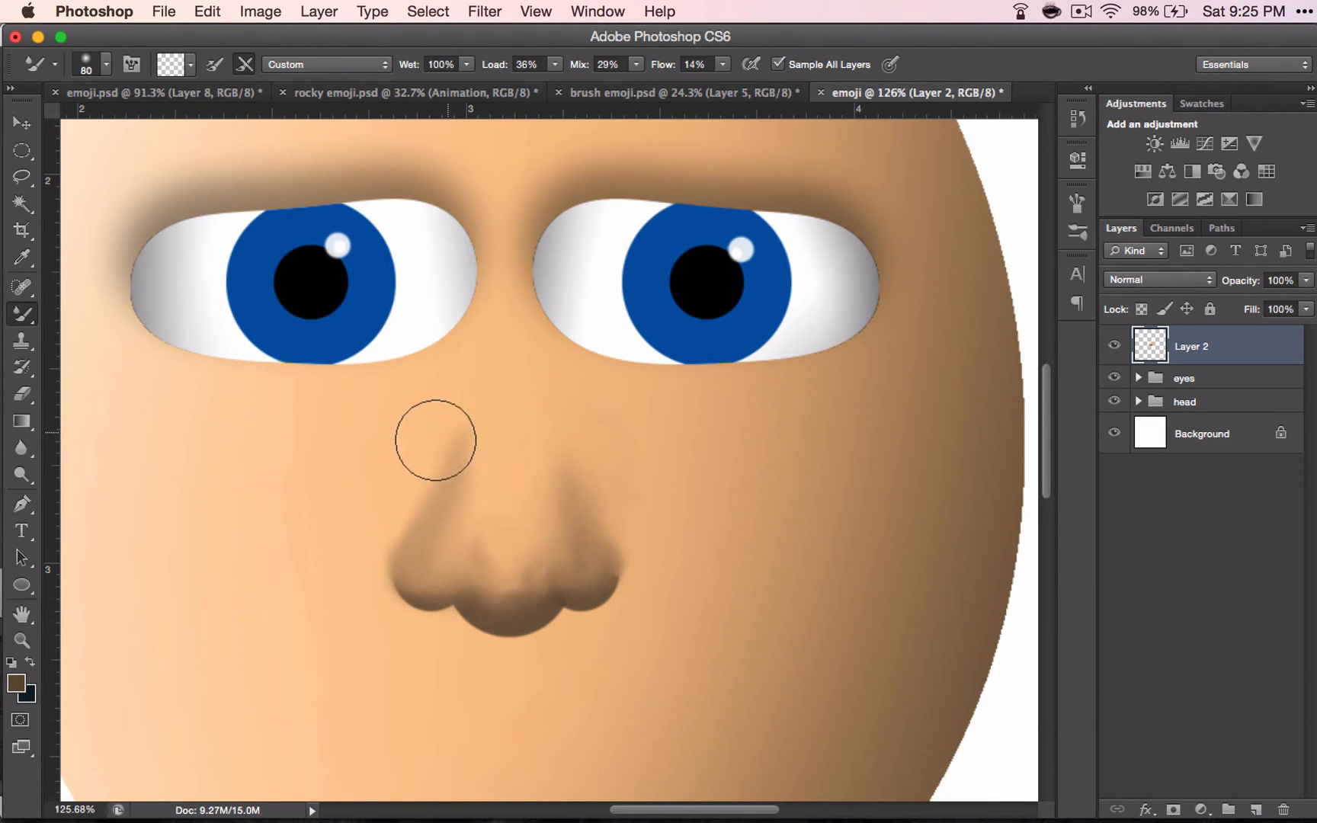
pyautogui.moveTo(436, 441); pyautogui.dragTo(457, 484)
pyautogui.moveTo(520, 409); pyautogui.dragTo(559, 487)
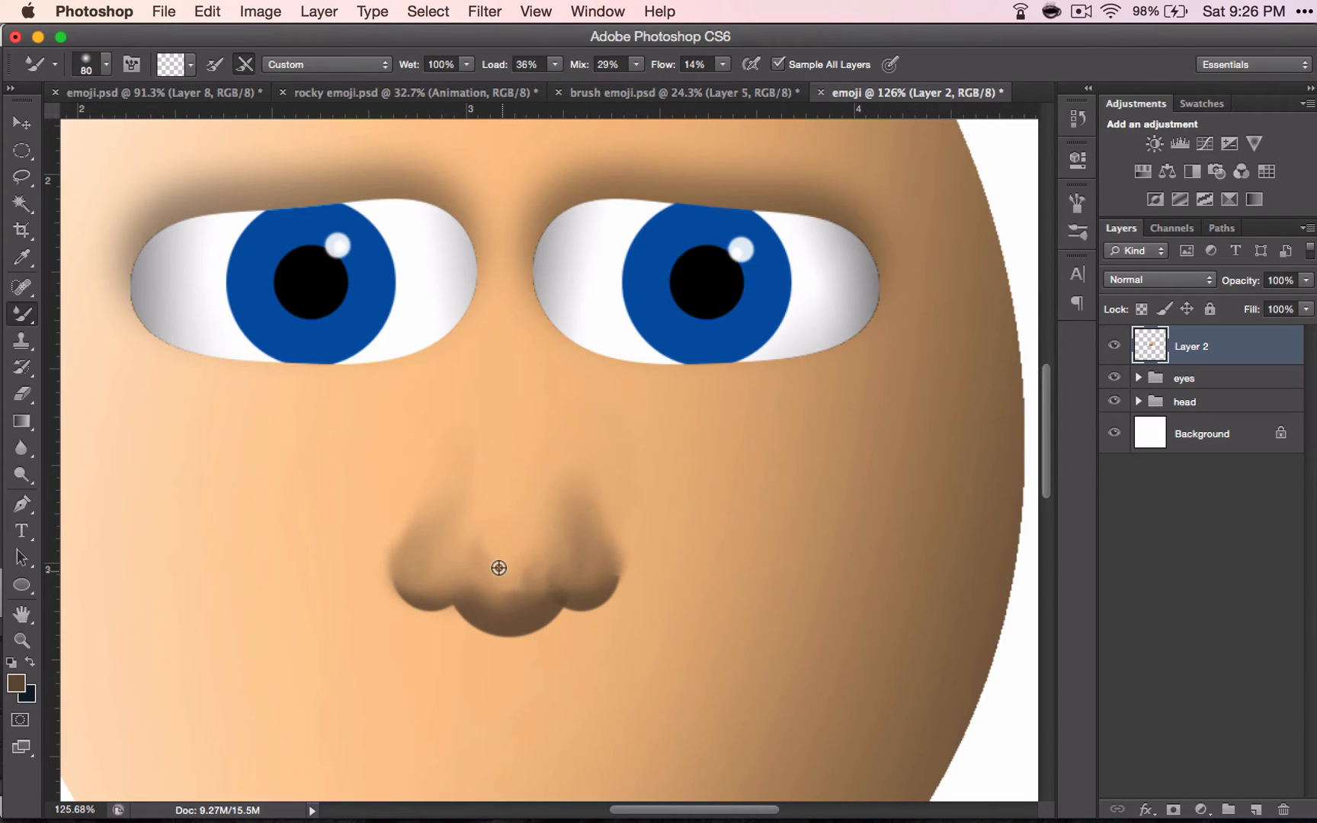
# - Smooth the shading on the nose tip and blend the outer edges of the nostrils into the skin
pyautogui.scroll(2, 498, 568)
pyautogui.scroll(-5, 498, 568)
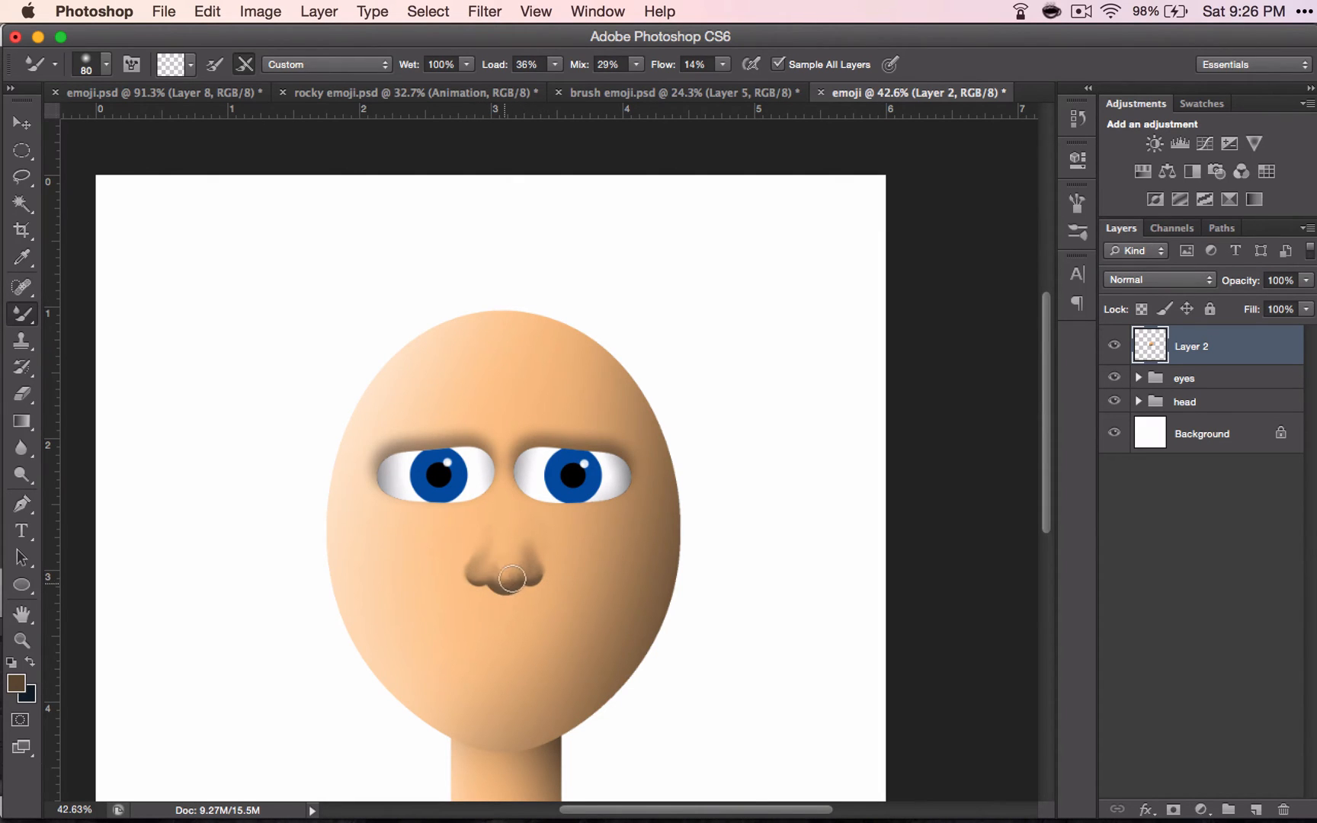
pyautogui.scroll(3, 509, 570)
pyautogui.moveTo(508, 567)
pyautogui.mouseDown()
pyautogui.moveTo(509, 603)
pyautogui.moveTo(488, 608)
pyautogui.moveTo(458, 531)
pyautogui.moveTo(456, 590)
pyautogui.moveTo(476, 614)
pyautogui.moveTo(513, 583)
pyautogui.moveTo(501, 606)
pyautogui.moveTo(457, 614)
pyautogui.moveTo(383, 567)
pyautogui.moveTo(455, 627)
pyautogui.moveTo(574, 523)
pyautogui.moveTo(586, 533)
pyautogui.moveTo(574, 564)
pyautogui.moveTo(571, 519)
pyautogui.moveTo(409, 593)
pyautogui.moveTo(369, 575)
pyautogui.moveTo(363, 554)
pyautogui.moveTo(376, 526)
pyautogui.moveTo(503, 512)
pyautogui.moveTo(608, 618)
pyautogui.moveTo(531, 630)
pyautogui.moveTo(468, 478)
pyautogui.moveTo(467, 424)
pyautogui.moveTo(485, 543)
pyautogui.moveTo(477, 334)
pyautogui.moveTo(474, 579)
pyautogui.moveTo(457, 453)
pyautogui.moveTo(453, 295)
pyautogui.moveTo(467, 286)
pyautogui.moveTo(491, 504)
pyautogui.moveTo(569, 393)
pyautogui.moveTo(623, 582)
pyautogui.moveTo(363, 591)
pyautogui.moveTo(344, 556)
pyautogui.moveTo(342, 574)
pyautogui.moveTo(292, 586)
pyautogui.mouseUp()
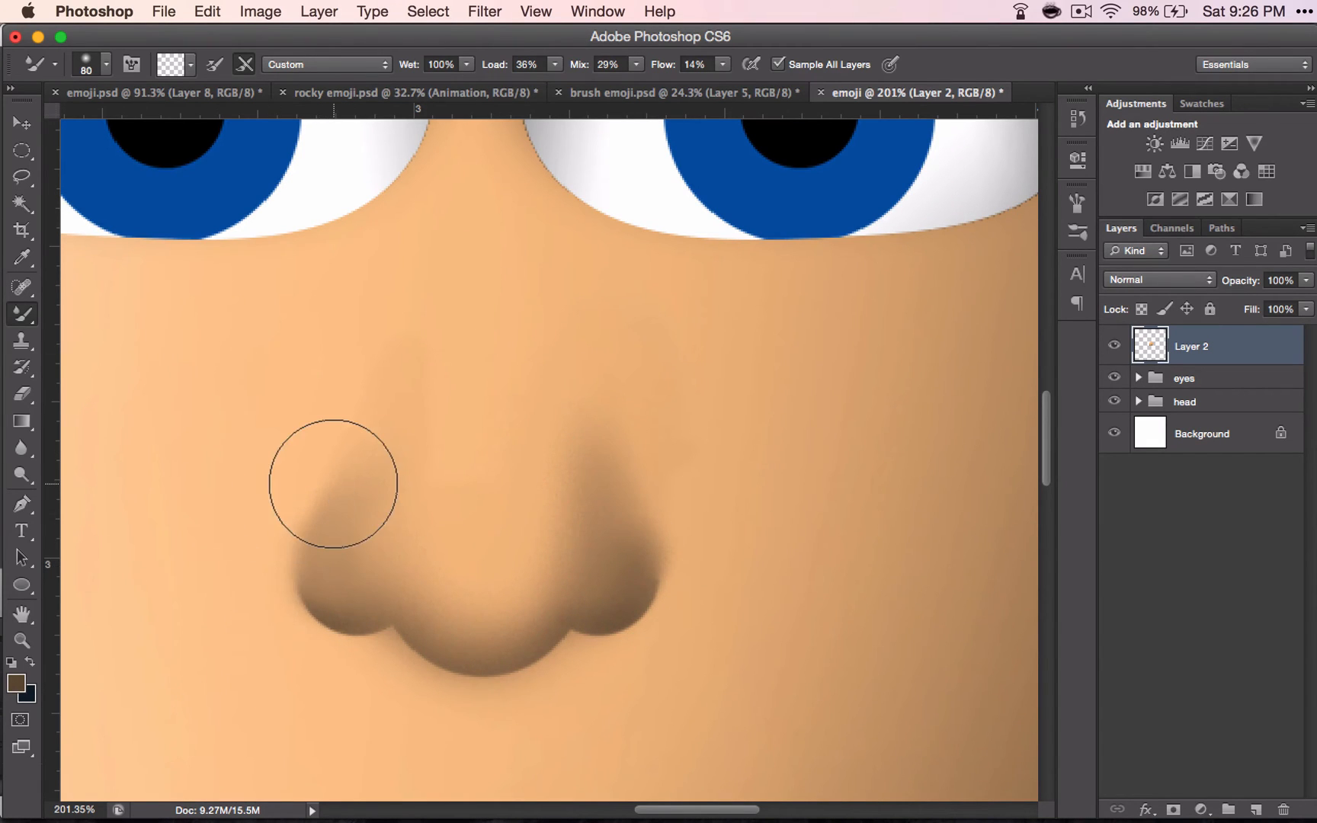
# - Enlarge the Mixer Brush to size 175 and soften the shading along the nose bridge
pyautogui.scroll(6, 332, 482)
pyautogui.scroll(-10, 330, 480)
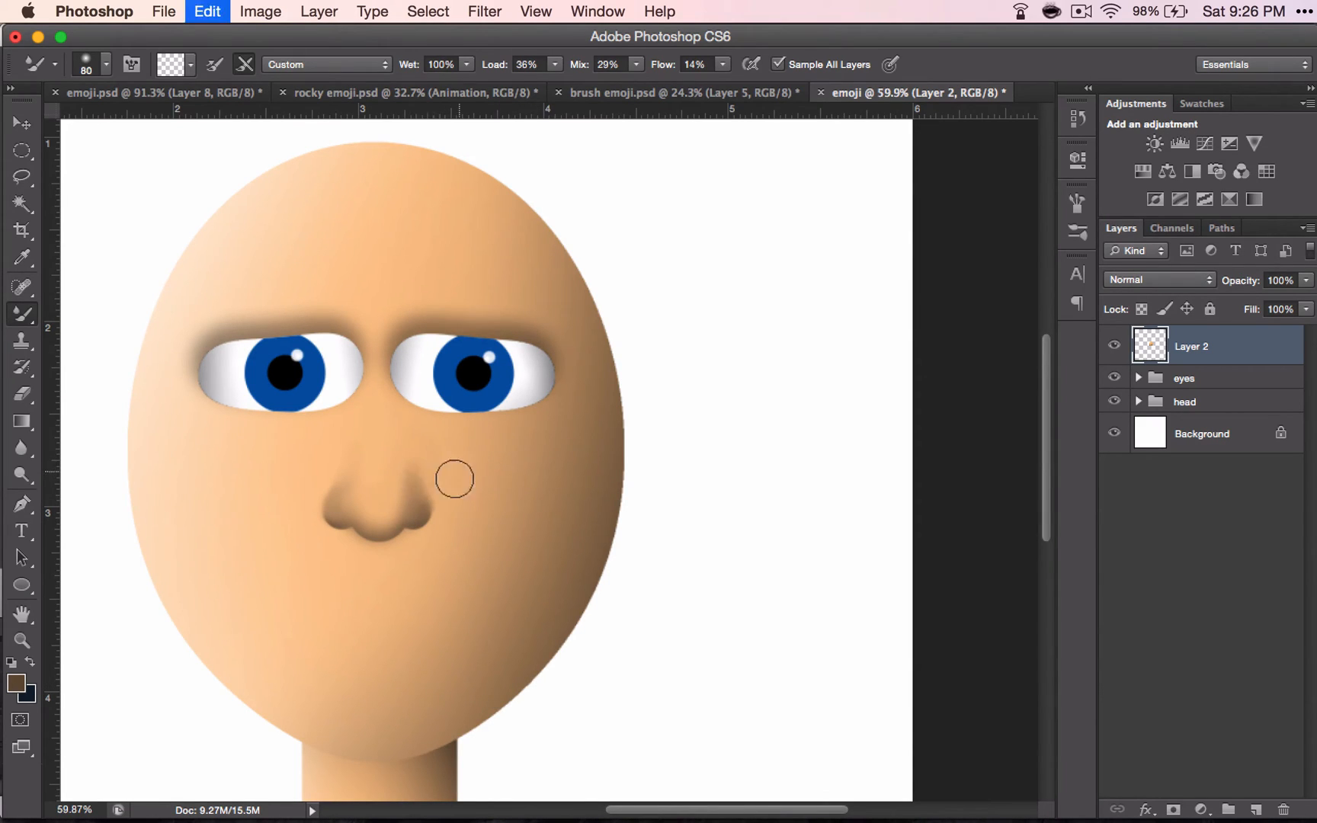
pyautogui.press(']')
pyautogui.press(']')
pyautogui.press(']')
pyautogui.press(']')
pyautogui.press(']')
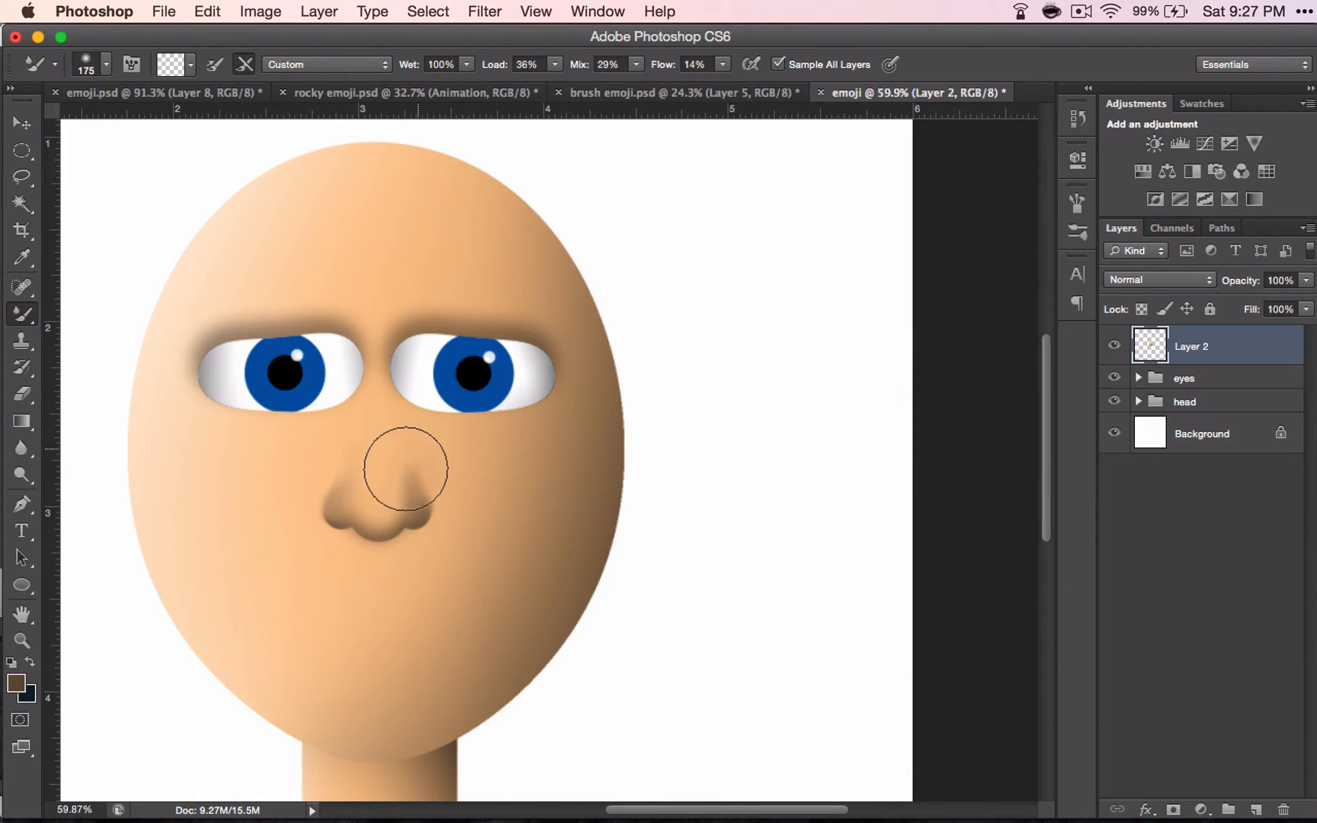
pyautogui.moveTo(406, 468)
pyautogui.mouseDown()
pyautogui.moveTo(426, 491)
pyautogui.moveTo(404, 503)
pyautogui.moveTo(394, 477)
pyautogui.moveTo(381, 492)
pyautogui.moveTo(426, 505)
pyautogui.moveTo(397, 470)
pyautogui.moveTo(432, 521)
pyautogui.moveTo(406, 472)
pyautogui.moveTo(391, 476)
pyautogui.moveTo(420, 488)
pyautogui.moveTo(412, 456)
pyautogui.moveTo(403, 480)
pyautogui.moveTo(412, 464)
pyautogui.moveTo(418, 476)
pyautogui.mouseUp()
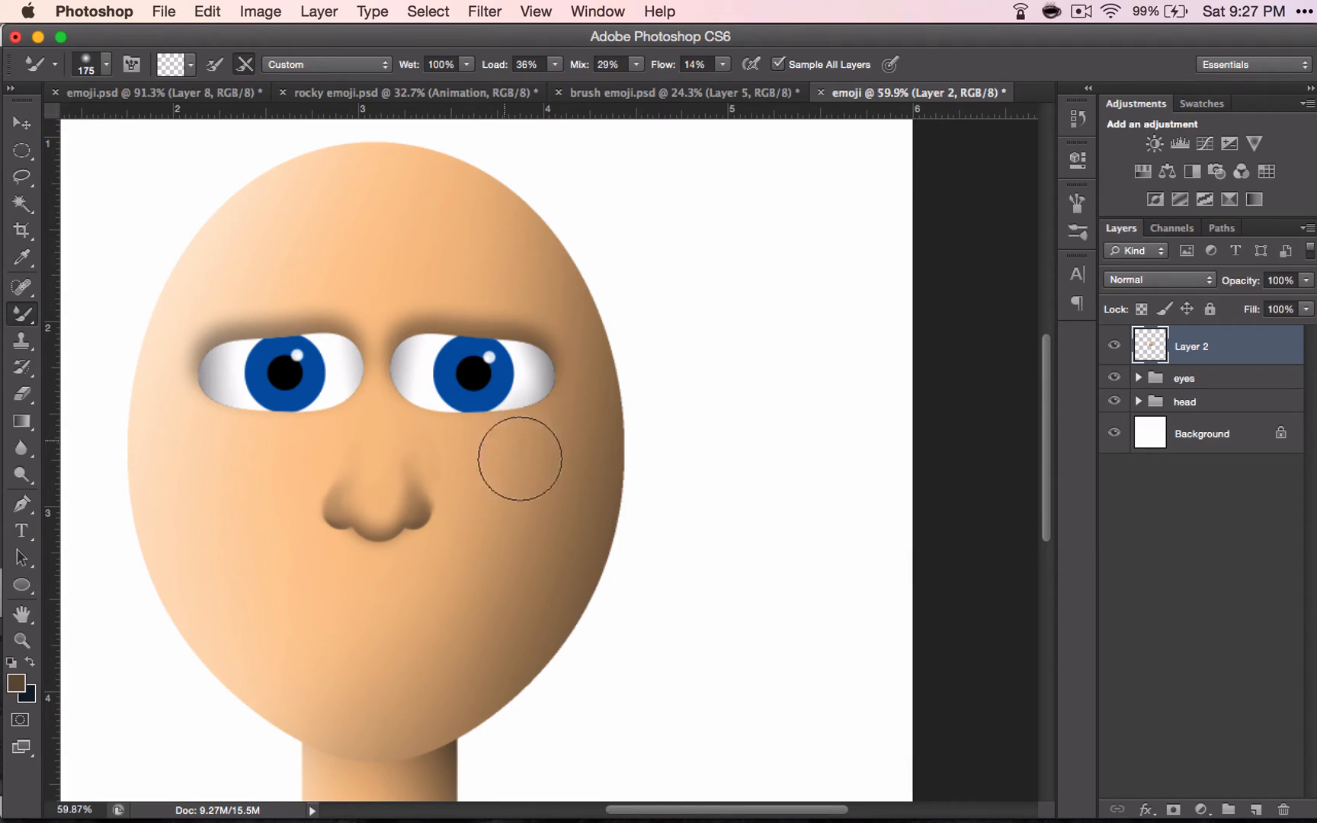
# - Hide the finished nose layer, Layer 2, and create a new empty layer above it
pyautogui.scroll(-2, 423, 638)
pyautogui.scroll(-2, 423, 639)
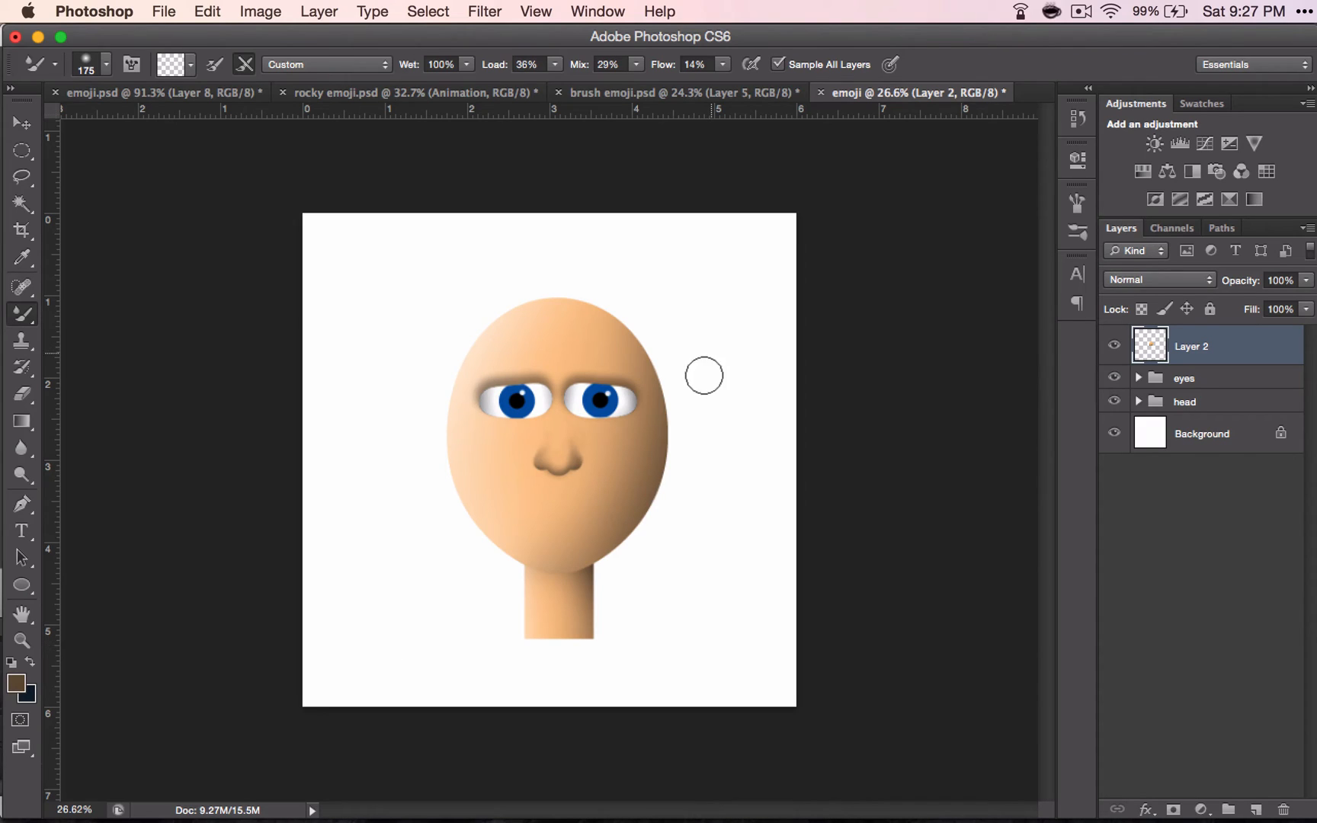
pyautogui.moveTo(538, 463); pyautogui.dragTo(548, 477)
pyautogui.click(1111, 342)
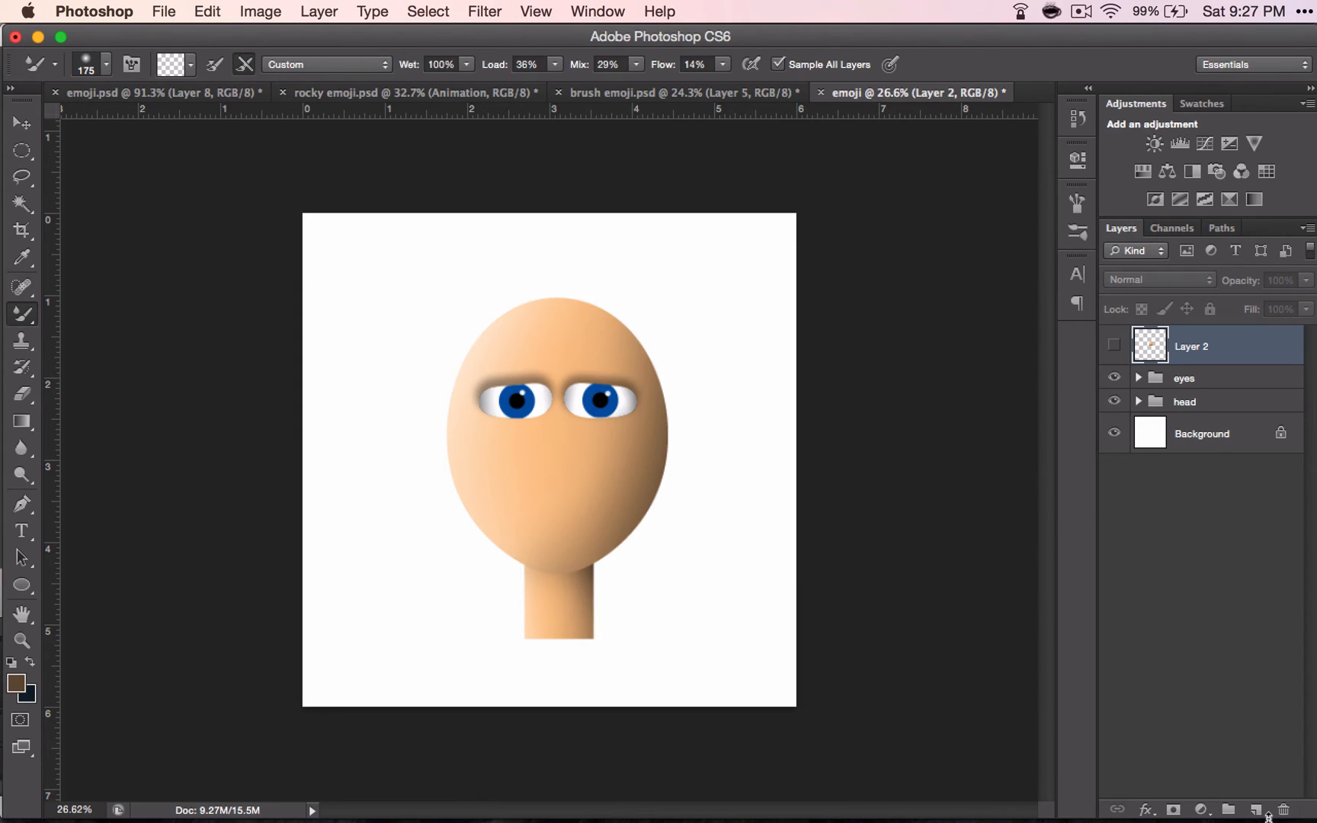
pyautogui.click(1254, 809)
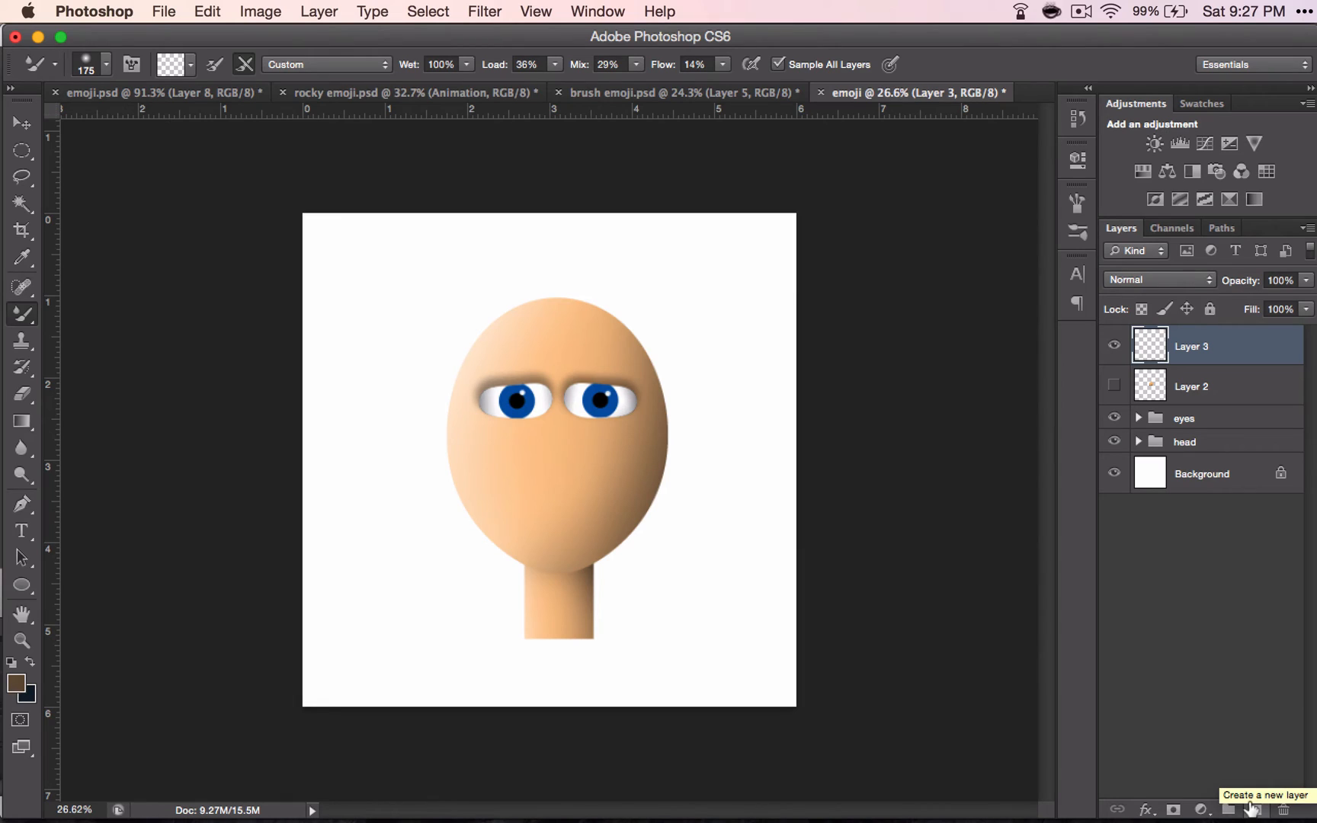
# - Paint a round brown dot below the eyes with the Brush tool at size 200 and erase its upper half at size 60
pyautogui.click(24, 318)
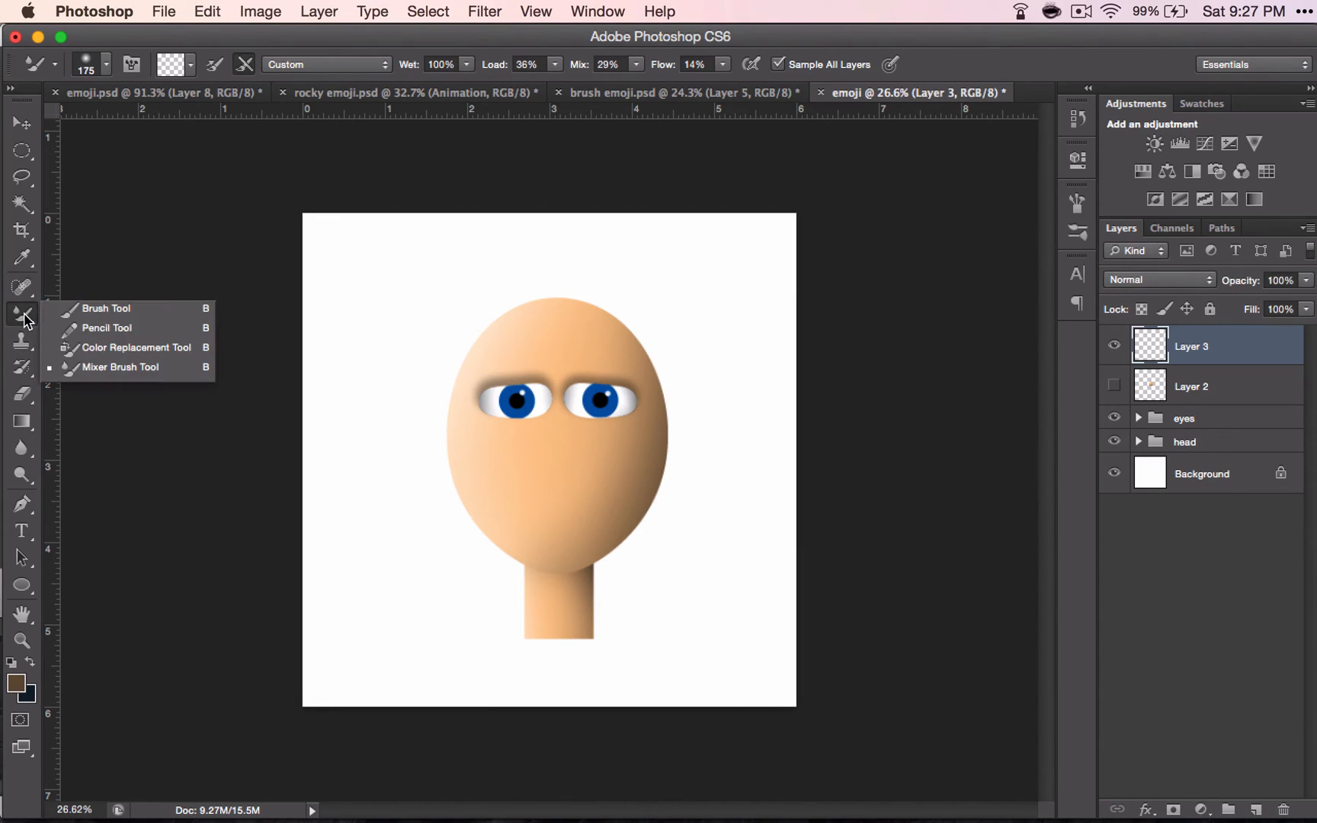
pyautogui.click(108, 311)
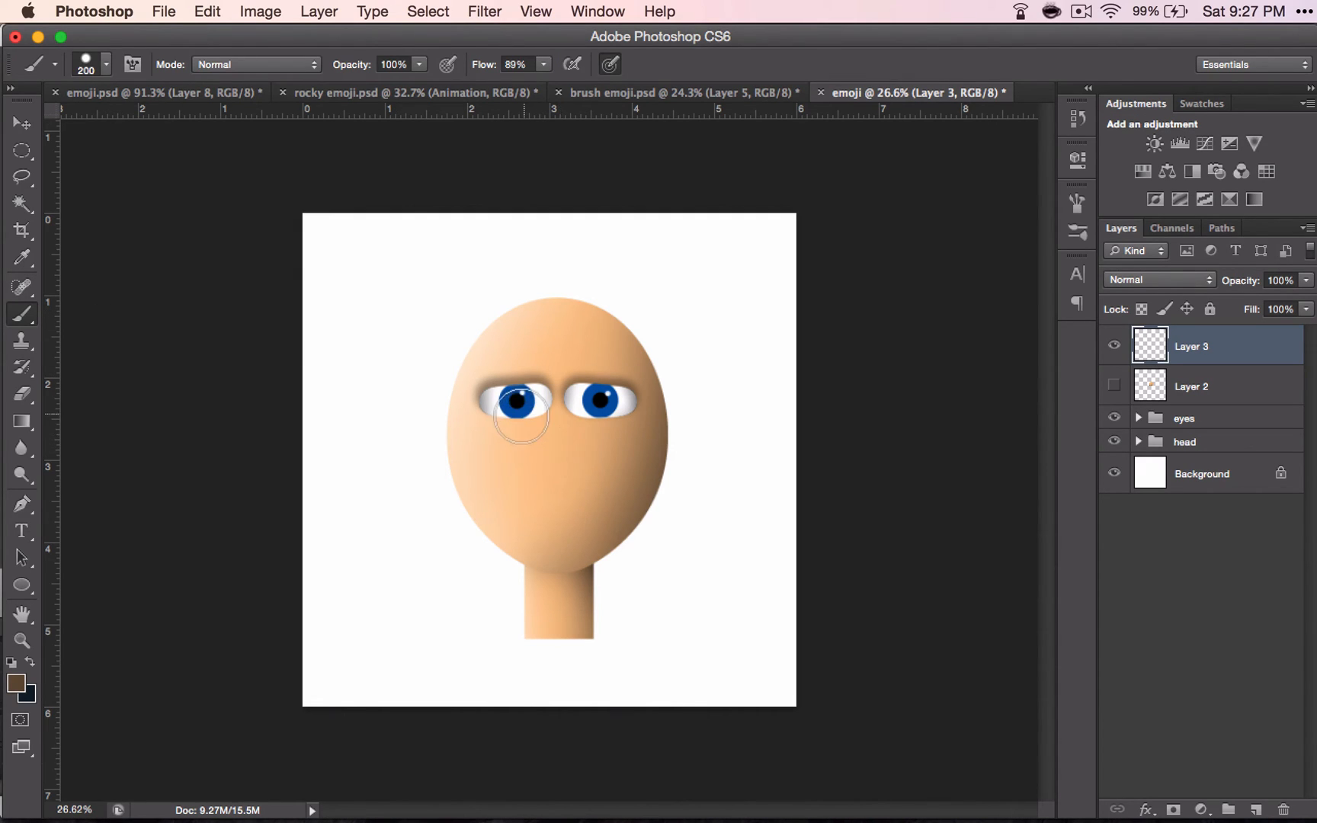
pyautogui.click(556, 455)
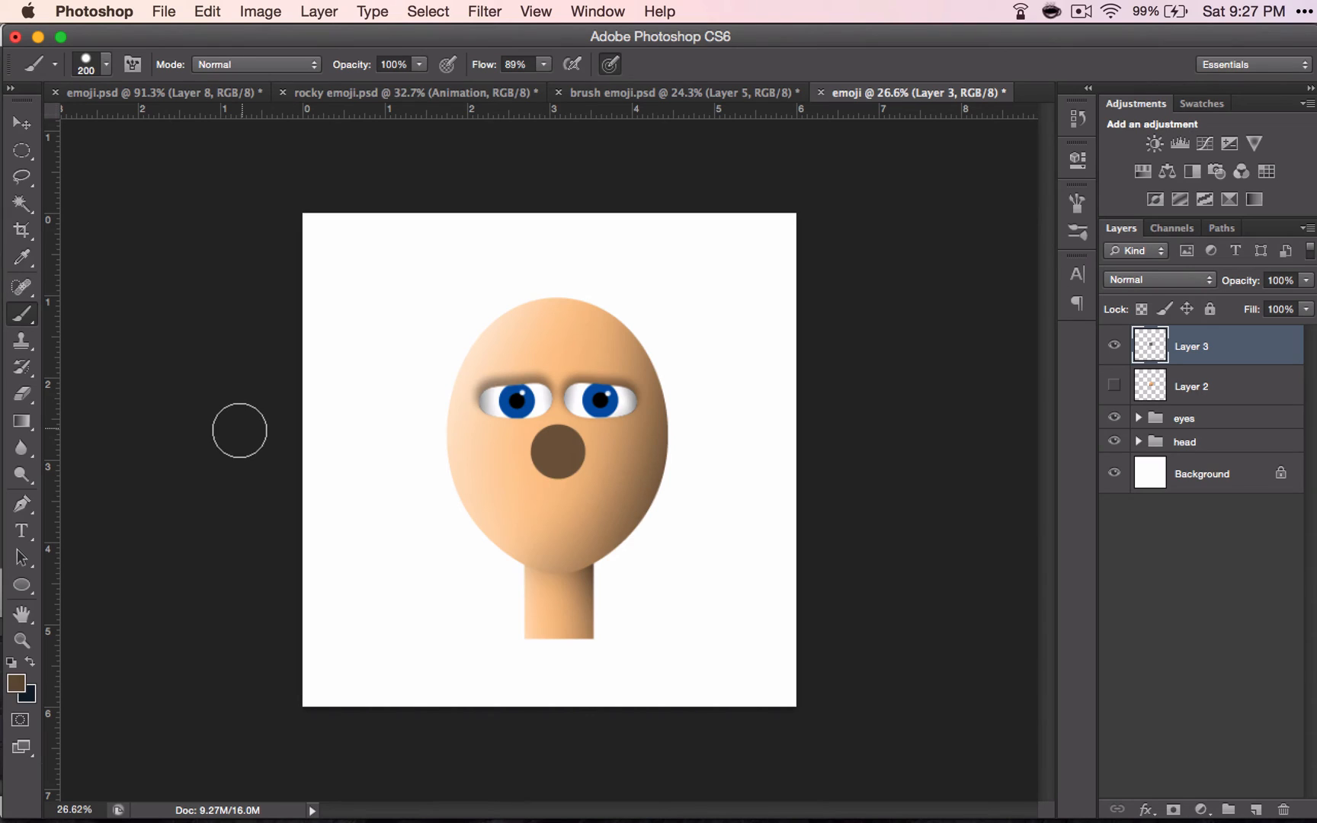
pyautogui.click(35, 398)
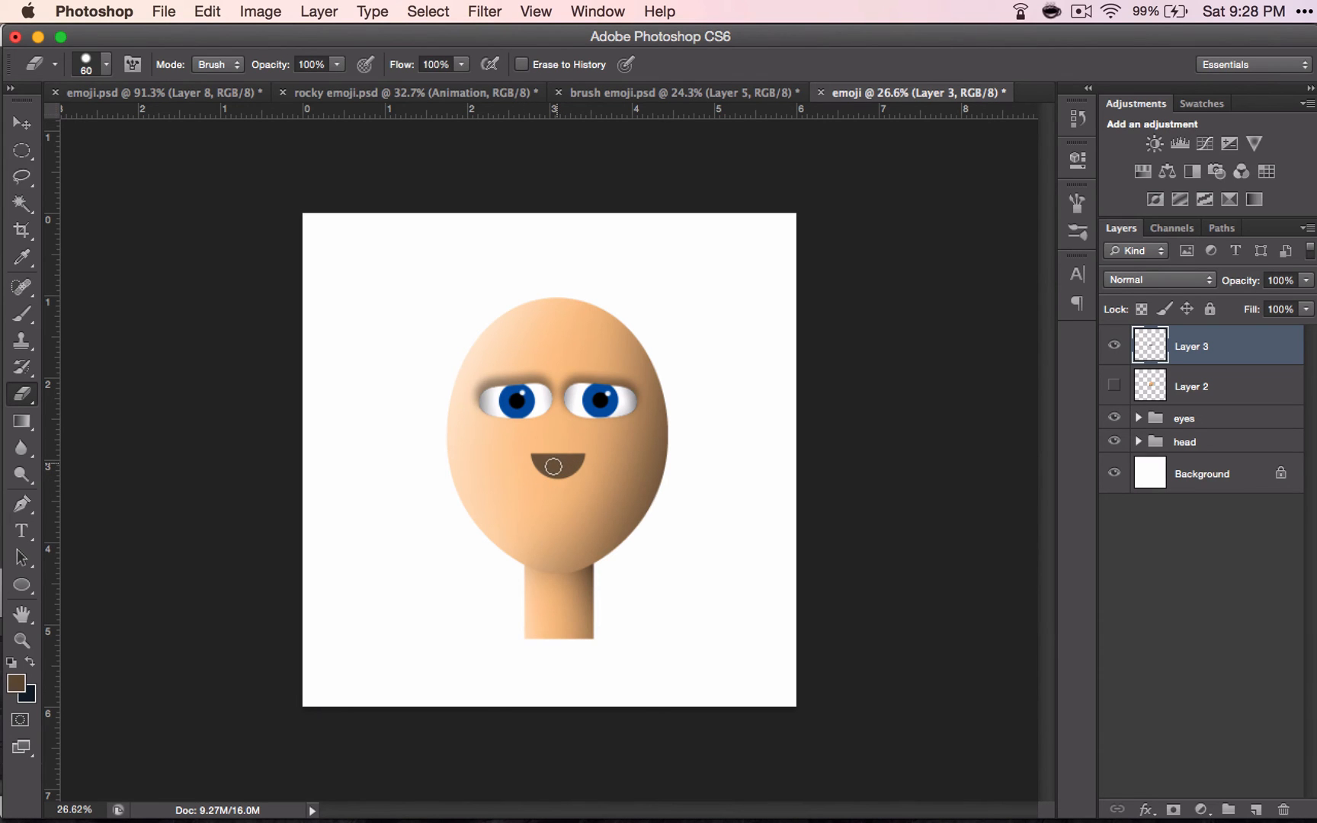
# - Smear the flat upper edge and both ends of the brown half-circle upward with the Mixer Brush, using a smaller brush for the ends
pyautogui.scroll(5, 549, 454)
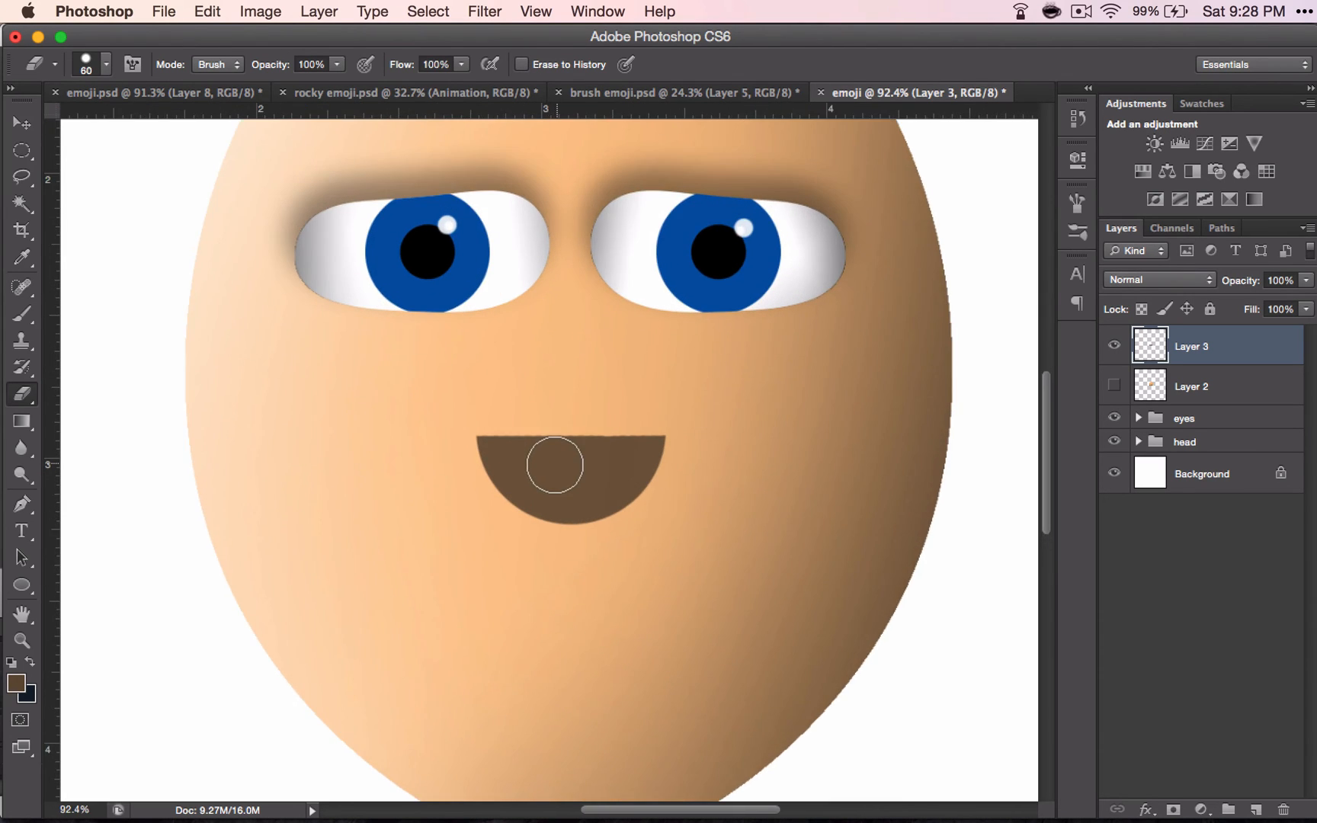
pyautogui.scroll(2, 542, 474)
pyautogui.hscroll(-2, 544, 470)
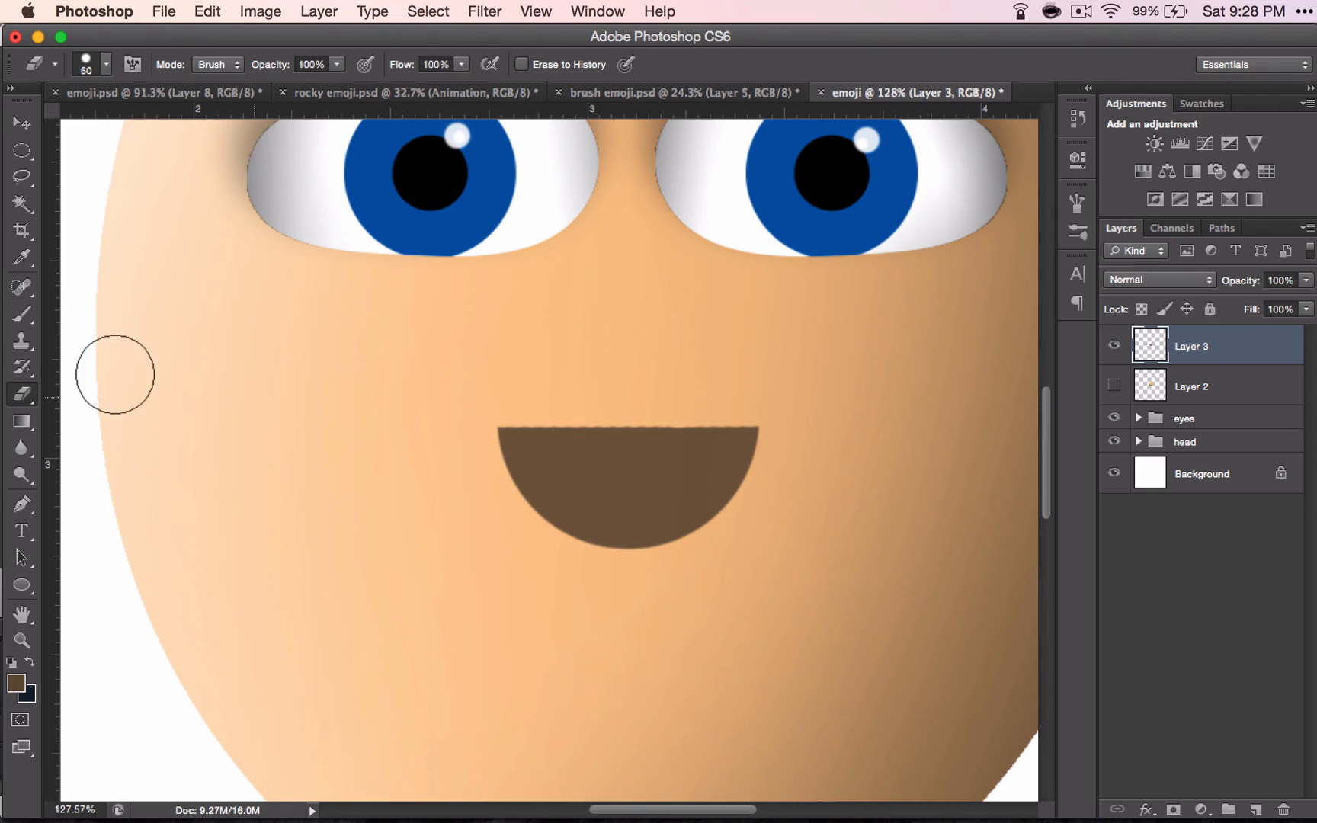
pyautogui.click(21, 313)
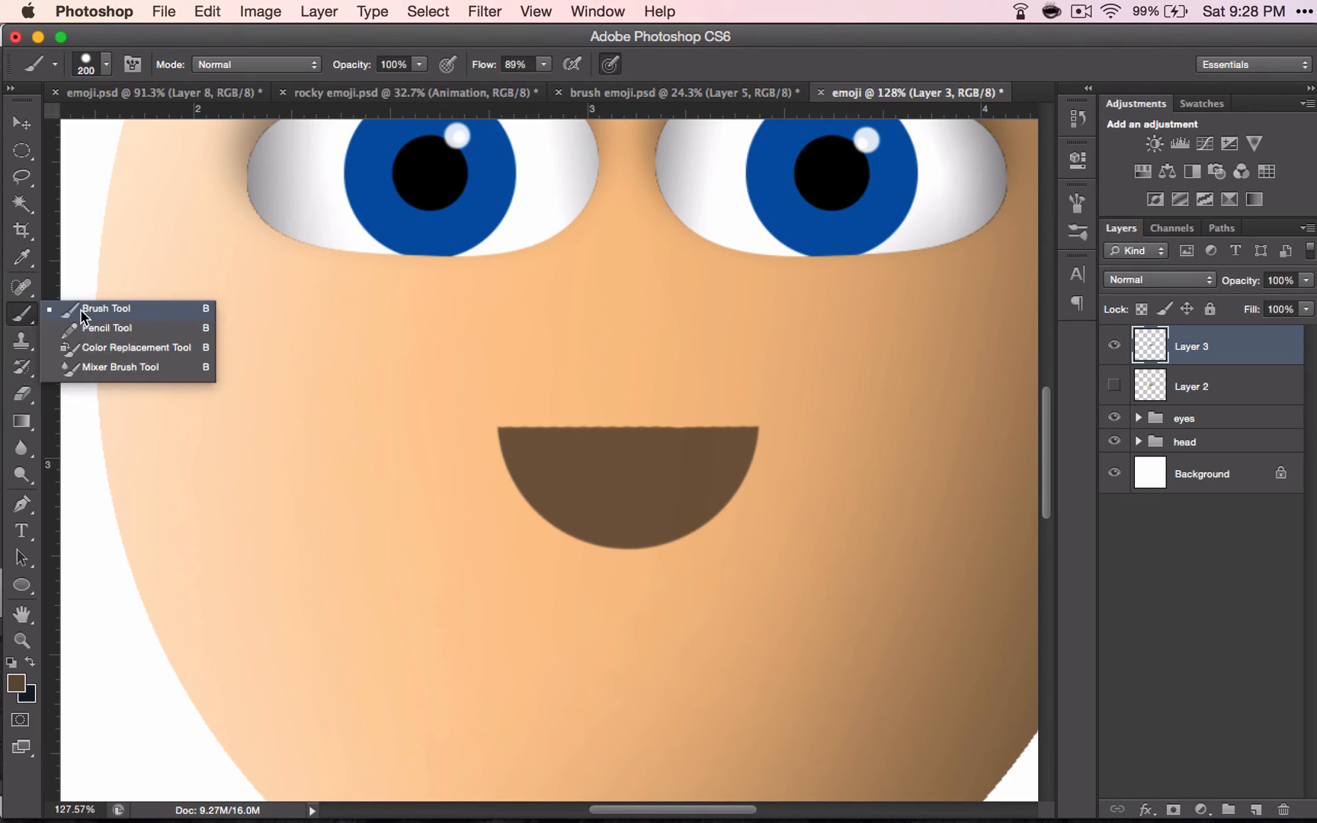
pyautogui.click(90, 372)
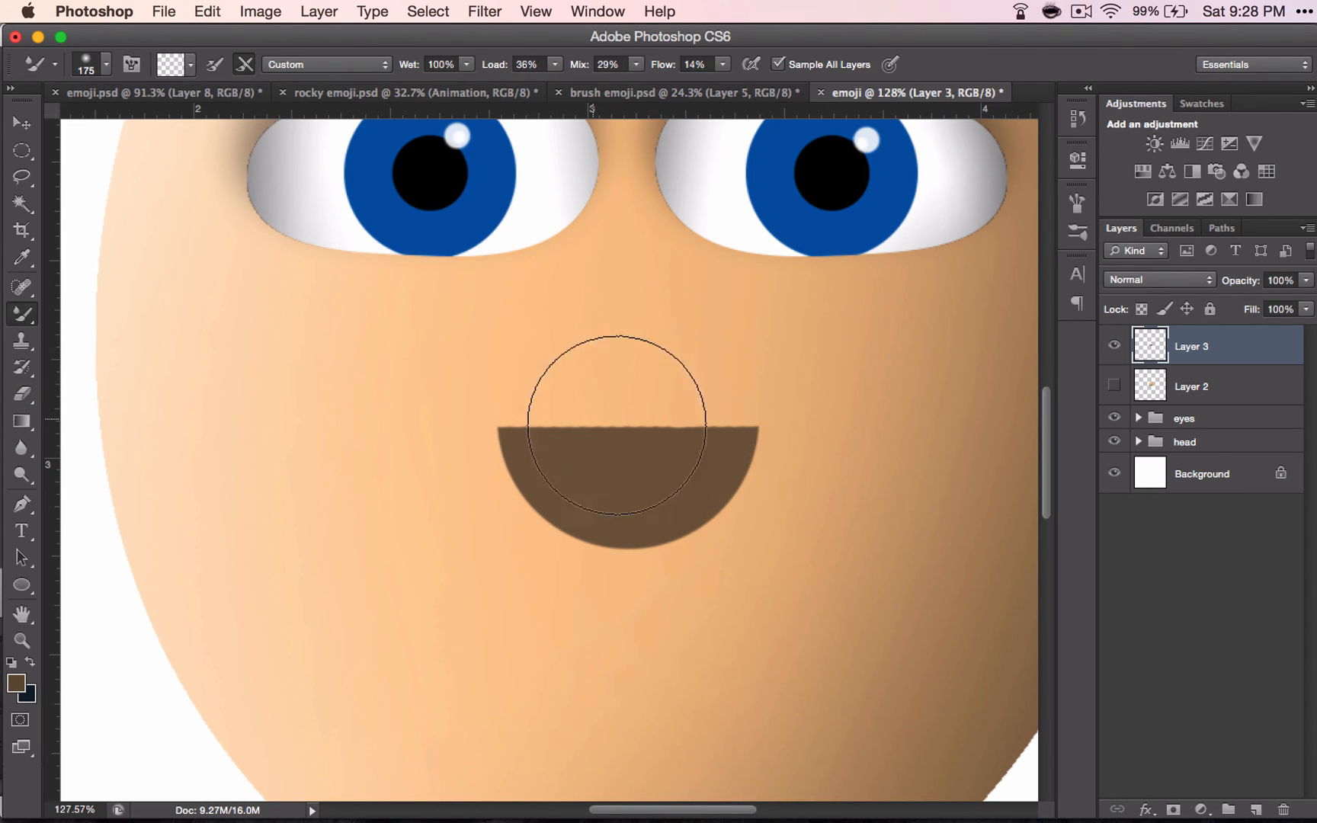
pyautogui.moveTo(610, 431)
pyautogui.mouseDown()
pyautogui.moveTo(642, 425)
pyautogui.moveTo(626, 426)
pyautogui.moveTo(617, 405)
pyautogui.moveTo(650, 421)
pyautogui.moveTo(700, 410)
pyautogui.moveTo(685, 398)
pyautogui.moveTo(595, 420)
pyautogui.moveTo(558, 391)
pyautogui.moveTo(559, 412)
pyautogui.moveTo(620, 328)
pyautogui.moveTo(615, 415)
pyautogui.moveTo(575, 342)
pyautogui.moveTo(617, 388)
pyautogui.moveTo(603, 418)
pyautogui.moveTo(647, 415)
pyautogui.moveTo(632, 391)
pyautogui.moveTo(705, 388)
pyautogui.moveTo(688, 427)
pyautogui.moveTo(705, 461)
pyautogui.moveTo(736, 393)
pyautogui.mouseUp()
pyautogui.press('[')
pyautogui.press('[')
pyautogui.press('[')
pyautogui.press('[')
pyautogui.press('[')
pyautogui.press('[')
pyautogui.moveTo(496, 423); pyautogui.dragTo(533, 385)
# - Enlarge the Mixer Brush to size 200 and blend skin tone down into the half-circle to thin the nose shadow
pyautogui.press(']')
pyautogui.press(']')
pyautogui.press(']')
pyautogui.press(']')
pyautogui.press(']')
pyautogui.press(']')
pyautogui.press(']')
pyautogui.press(']')
pyautogui.press(']')
pyautogui.press(']')
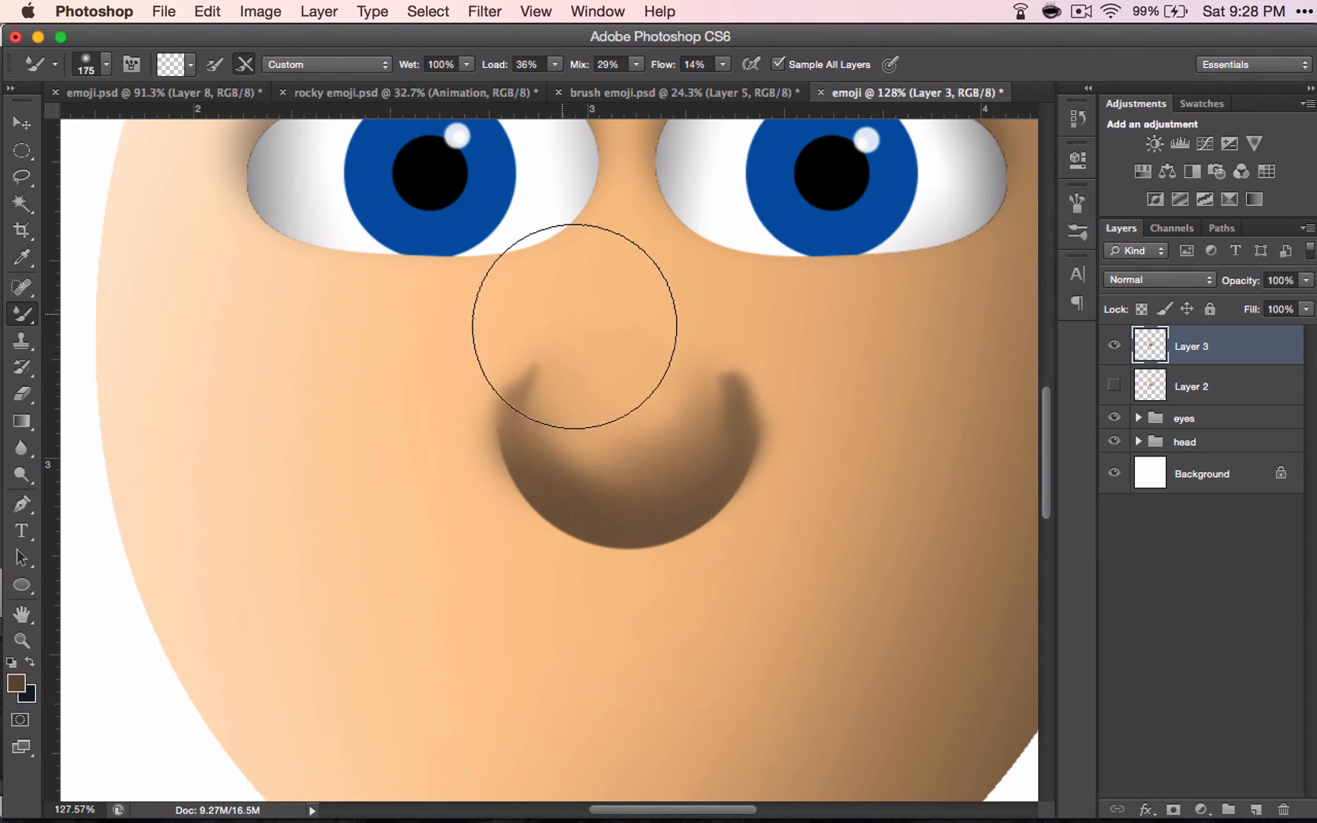
pyautogui.moveTo(676, 347); pyautogui.dragTo(675, 432)
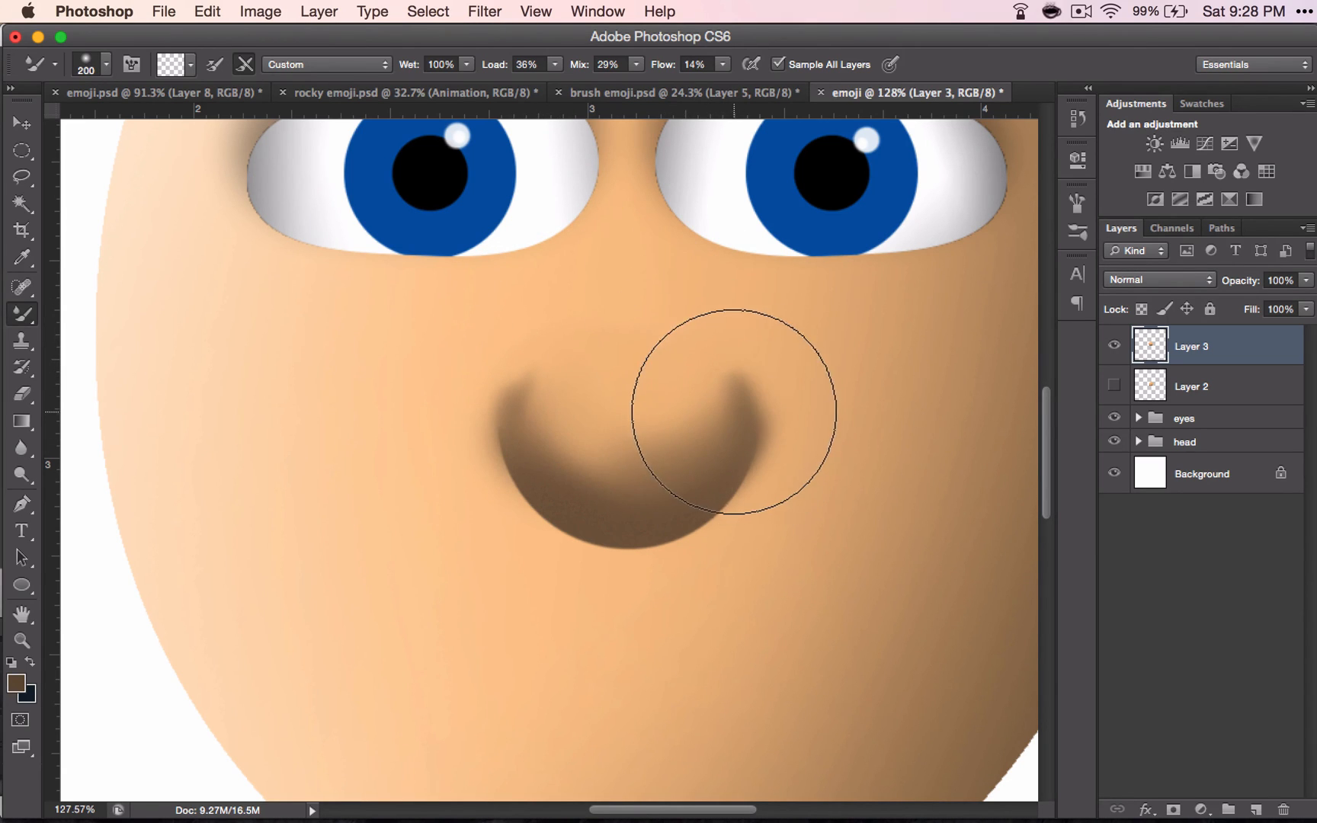
pyautogui.moveTo(594, 340)
pyautogui.mouseDown()
pyautogui.moveTo(633, 422)
pyautogui.moveTo(597, 441)
pyautogui.moveTo(601, 475)
pyautogui.moveTo(679, 442)
pyautogui.moveTo(673, 420)
pyautogui.moveTo(627, 461)
pyautogui.moveTo(600, 439)
pyautogui.moveTo(587, 456)
pyautogui.moveTo(677, 460)
pyautogui.moveTo(640, 429)
pyautogui.moveTo(598, 467)
pyautogui.moveTo(573, 420)
pyautogui.moveTo(596, 461)
pyautogui.moveTo(671, 474)
pyautogui.moveTo(716, 406)
pyautogui.moveTo(684, 382)
pyautogui.moveTo(676, 421)
pyautogui.moveTo(697, 399)
pyautogui.moveTo(668, 381)
pyautogui.moveTo(659, 421)
pyautogui.moveTo(691, 399)
pyautogui.moveTo(690, 388)
pyautogui.moveTo(634, 403)
pyautogui.moveTo(616, 438)
pyautogui.moveTo(641, 423)
pyautogui.moveTo(620, 339)
pyautogui.moveTo(616, 432)
pyautogui.moveTo(647, 429)
pyautogui.moveTo(619, 399)
pyautogui.moveTo(589, 437)
pyautogui.moveTo(632, 446)
pyautogui.moveTo(659, 429)
pyautogui.moveTo(640, 451)
pyautogui.moveTo(666, 441)
pyautogui.moveTo(655, 465)
pyautogui.moveTo(649, 452)
pyautogui.moveTo(663, 460)
pyautogui.moveTo(611, 463)
pyautogui.moveTo(595, 424)
pyautogui.moveTo(602, 478)
pyautogui.moveTo(612, 442)
pyautogui.mouseUp()
# - Soften the lower and outer edges of the round nose shadow with the Mixer Brush, undoing unwanted strokes
pyautogui.scroll(-5, 641, 432)
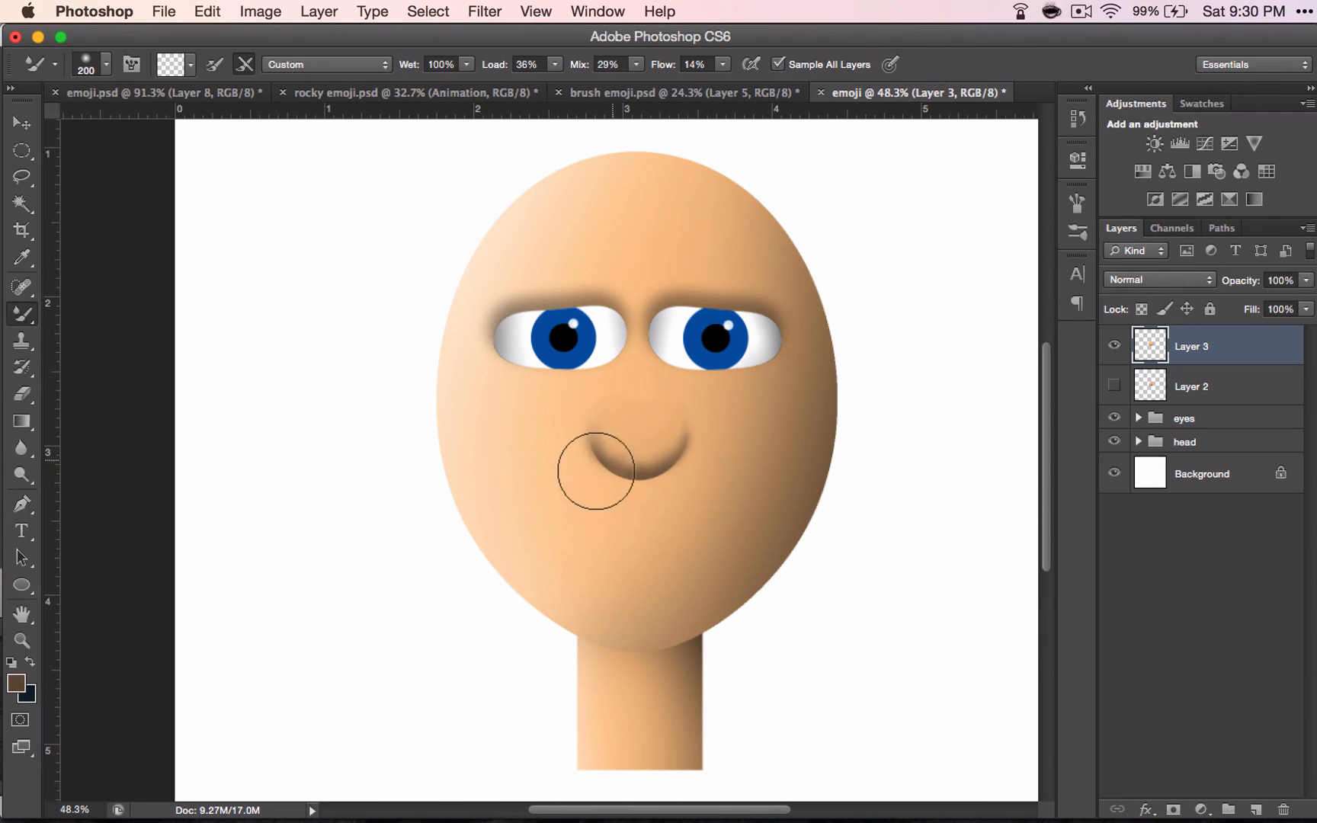
pyautogui.moveTo(651, 484)
pyautogui.mouseDown()
pyautogui.moveTo(586, 433)
pyautogui.moveTo(649, 454)
pyautogui.moveTo(667, 438)
pyautogui.moveTo(613, 449)
pyautogui.moveTo(663, 460)
pyautogui.mouseUp()
pyautogui.press('super+z')
pyautogui.moveTo(571, 431)
pyautogui.mouseDown()
pyautogui.moveTo(586, 458)
pyautogui.moveTo(591, 443)
pyautogui.moveTo(602, 462)
pyautogui.moveTo(653, 469)
pyautogui.moveTo(591, 468)
pyautogui.mouseUp()
pyautogui.scroll(-2, 564, 471)
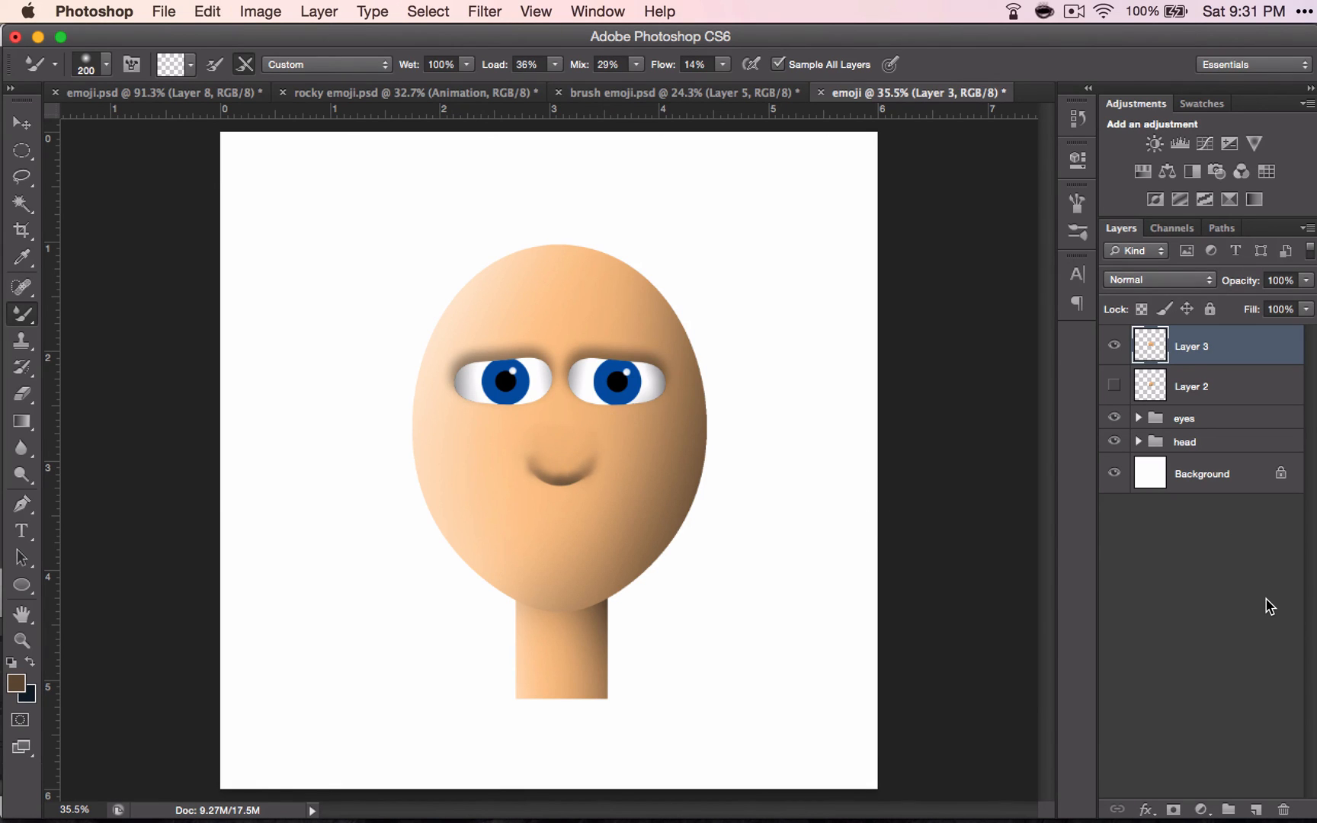
pyautogui.press('super+z')
# - Compare the two nose versions on the face by switching the visibility of Layer 3 and Layer 2
pyautogui.click(1114, 347)
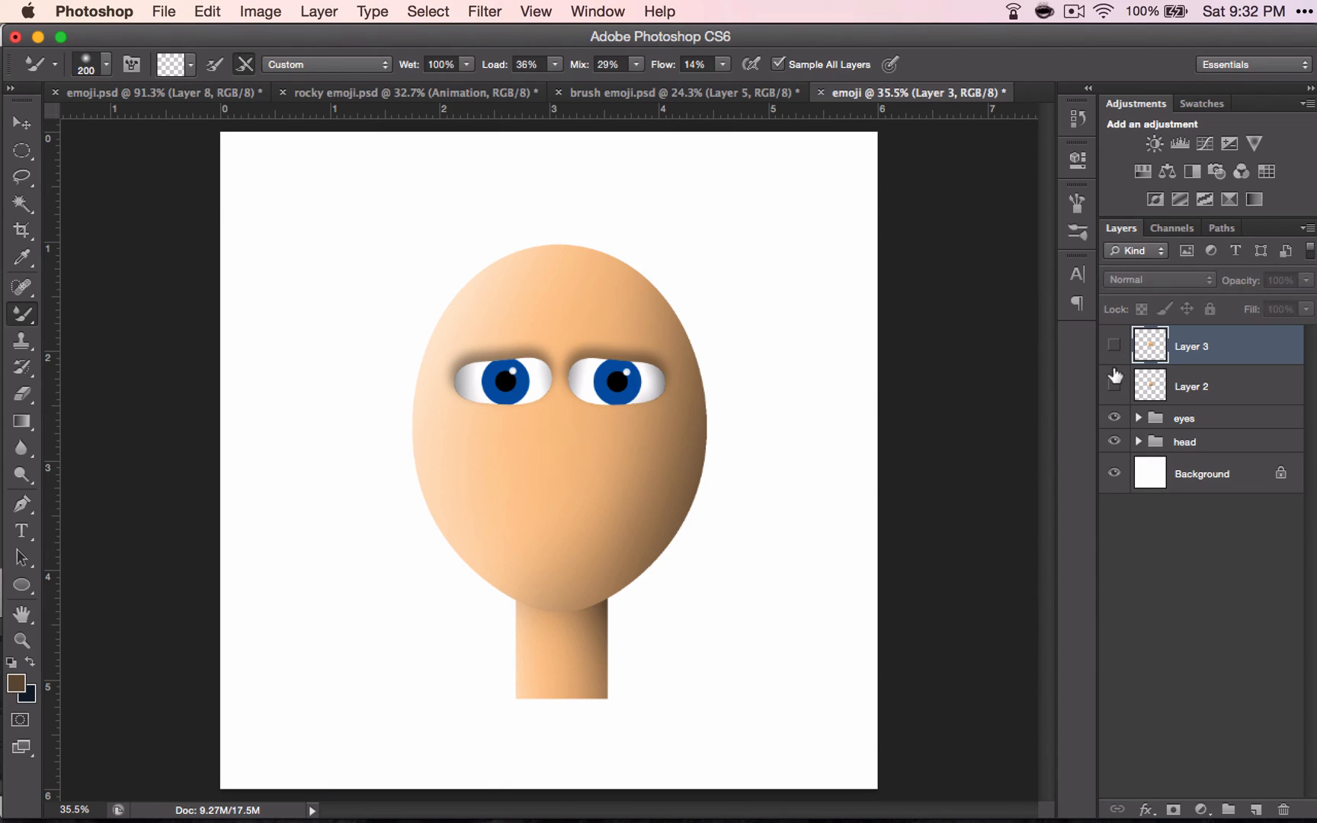
pyautogui.click(1114, 387)
pyautogui.click(1113, 387)
pyautogui.click(1113, 346)
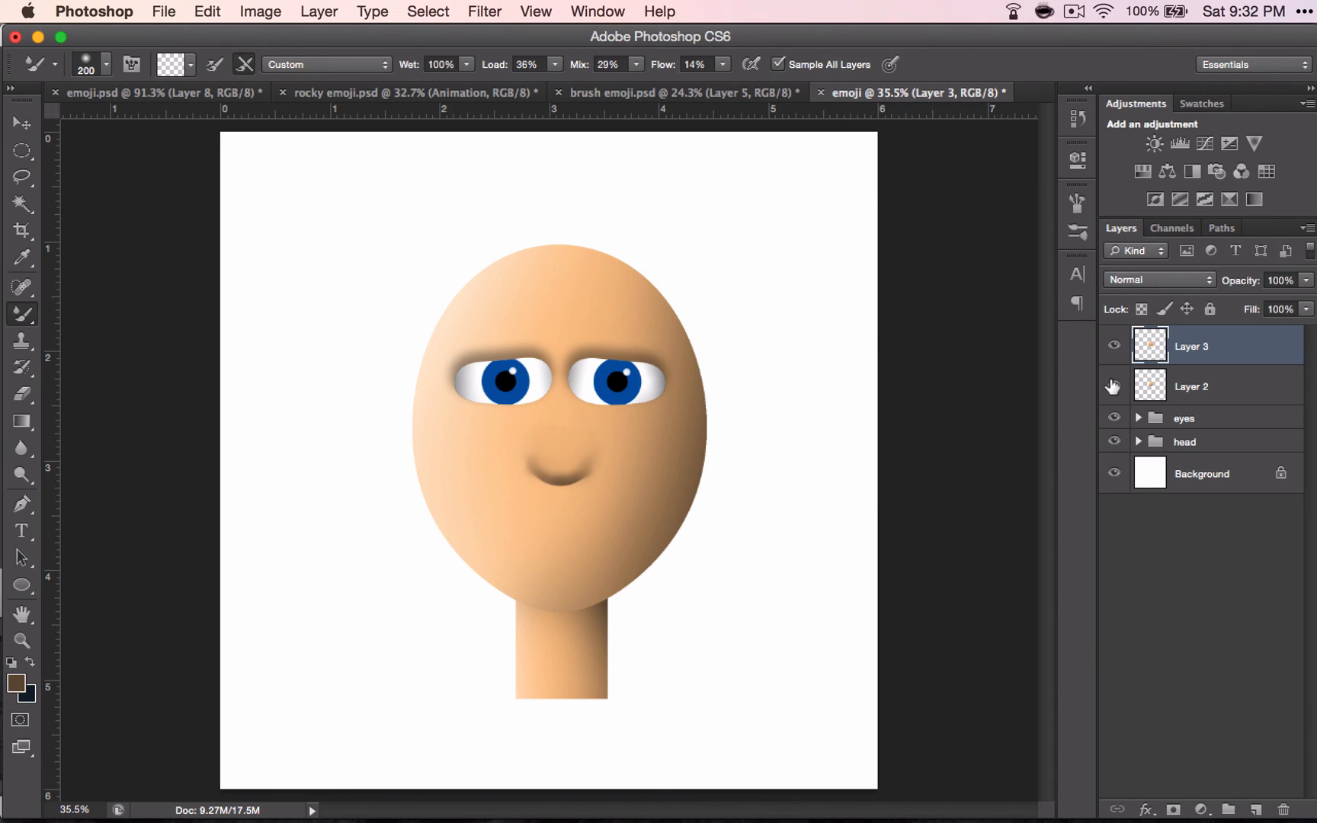
pyautogui.click(1113, 346)
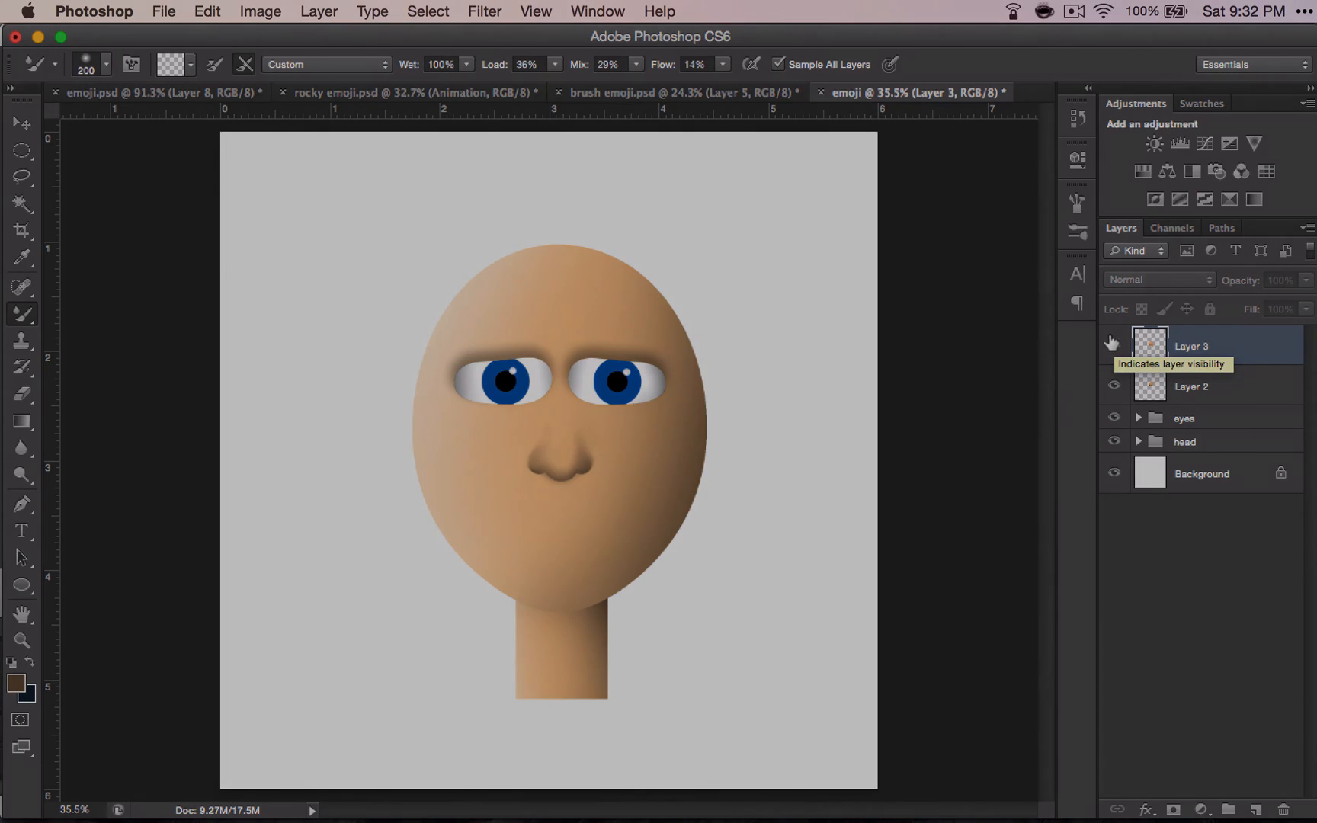
pyautogui.click(1113, 346)
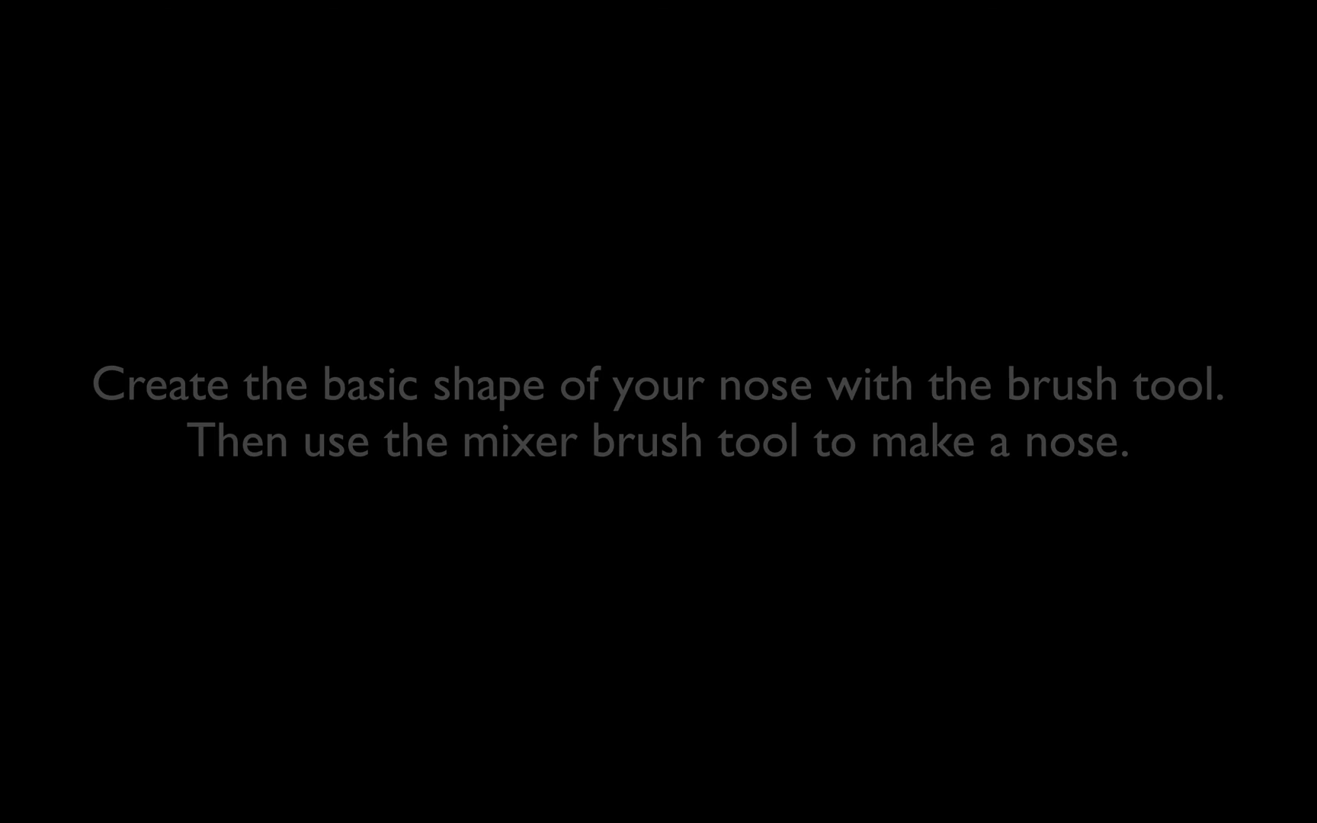